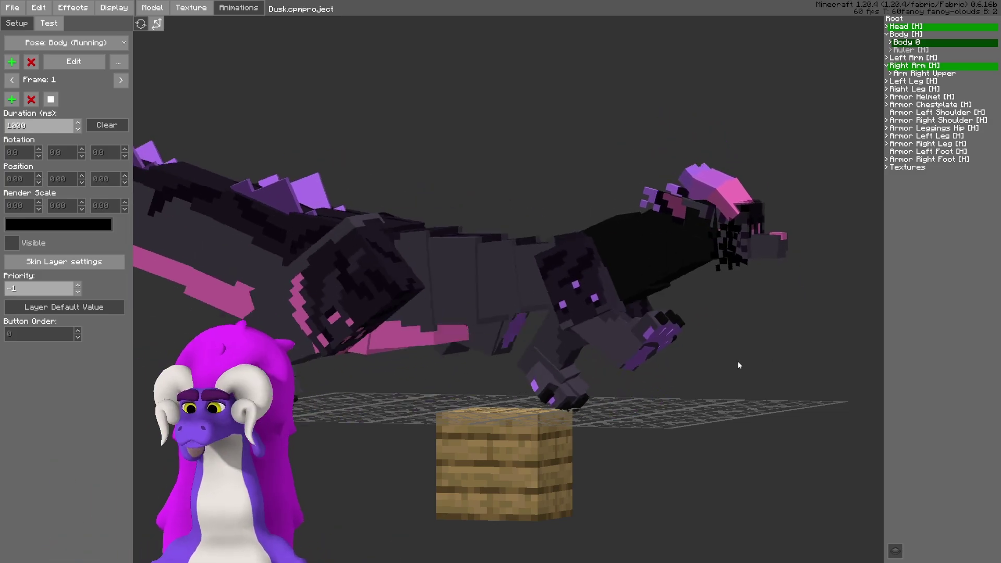
# Select the right arm and step through the frames of the running body animation to compare its poses.
pyautogui.click(562, 297)
pyautogui.click(925, 66)
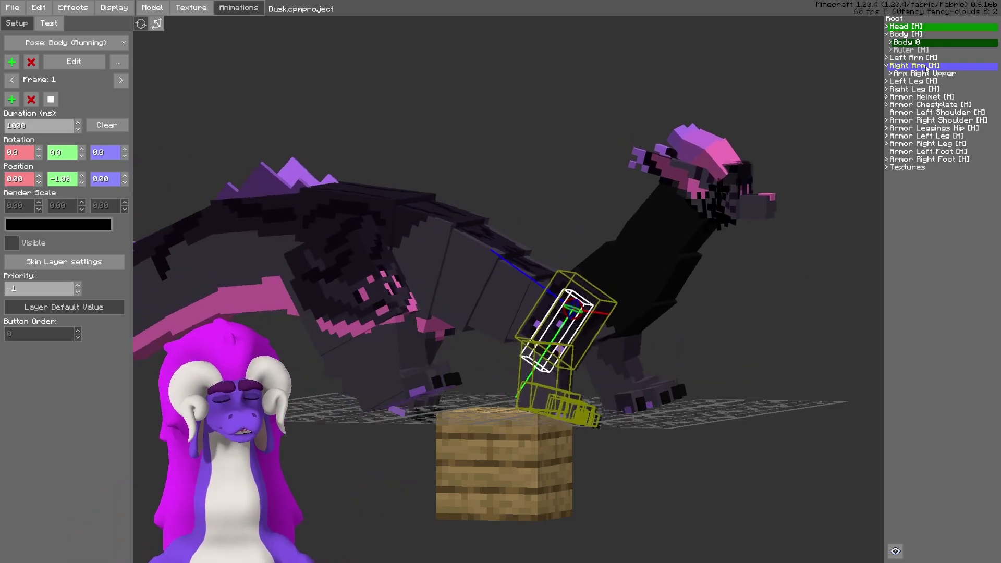
pyautogui.click(121, 81)
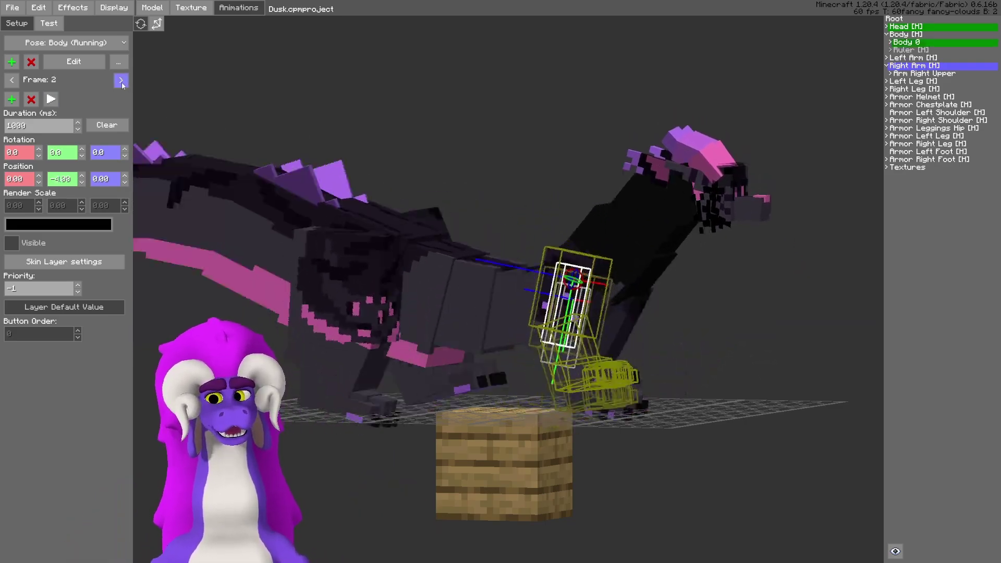
pyautogui.click(123, 82)
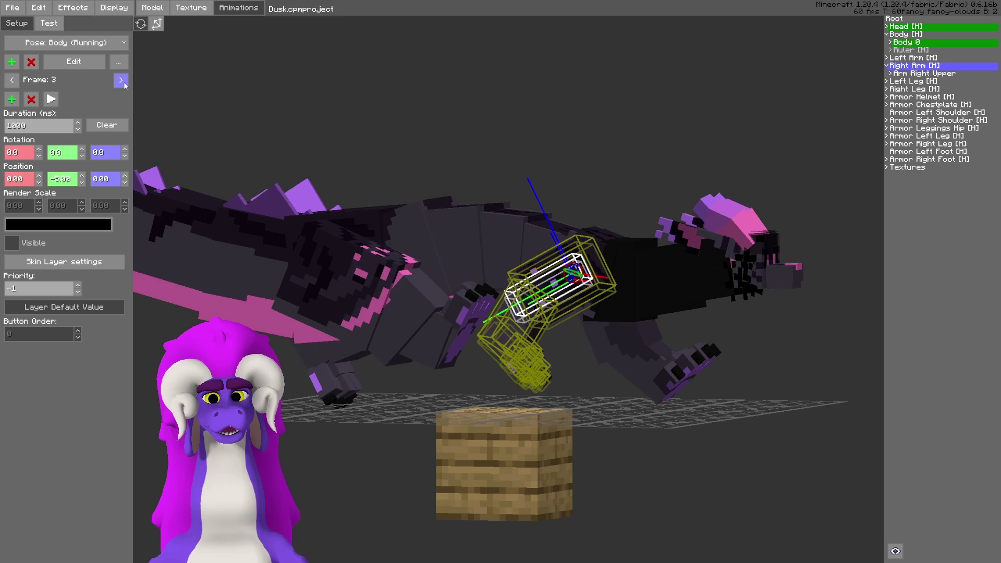
pyautogui.click(123, 82)
pyautogui.click(235, 99)
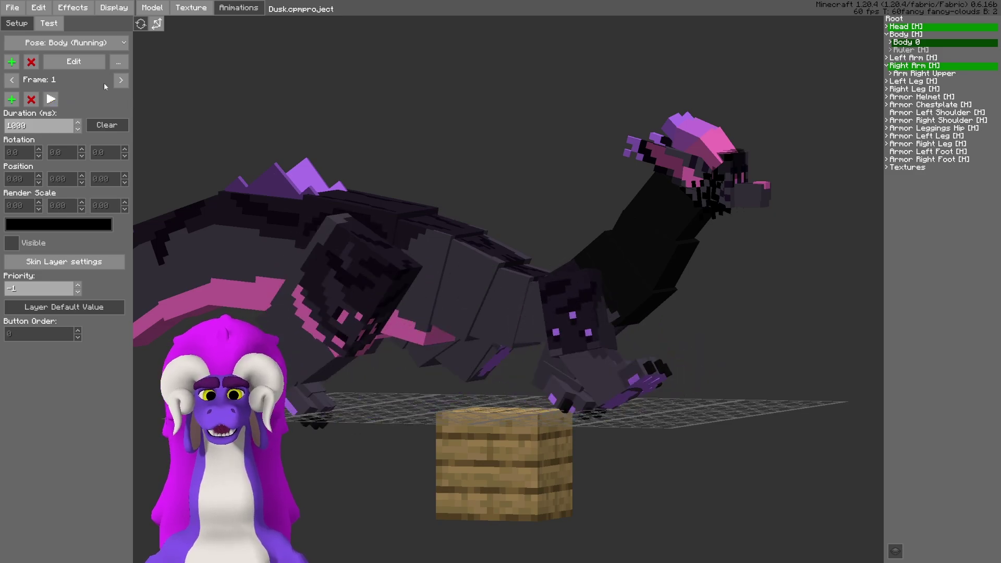
# Turn off the Additive option for the running body animation.
pyautogui.click(87, 62)
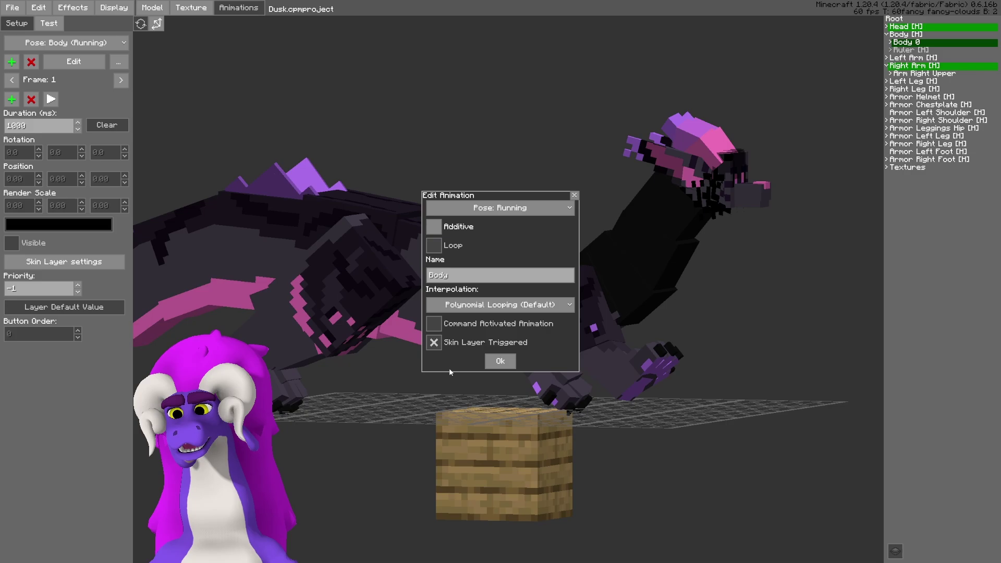
pyautogui.click(515, 362)
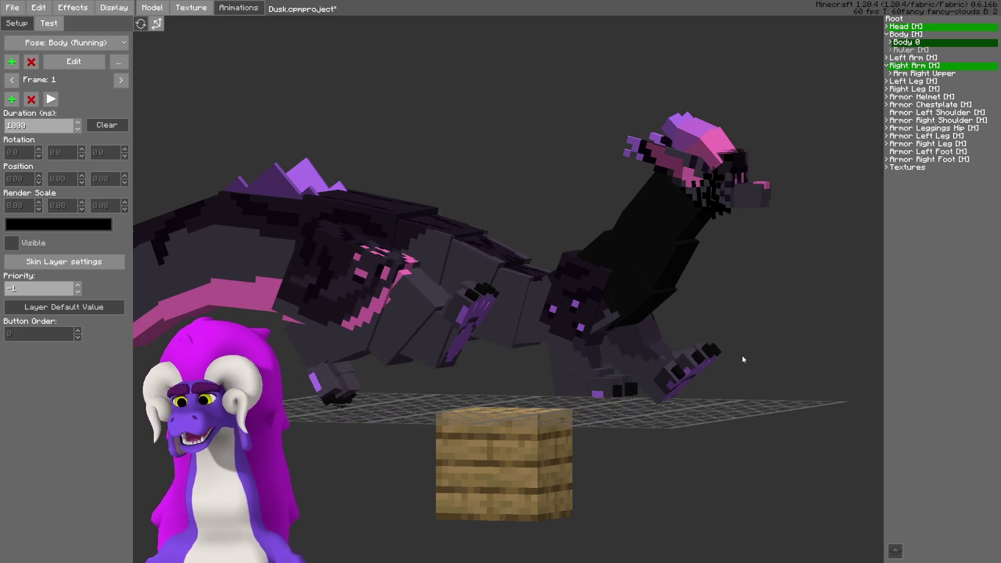
# Lower the right arm's X position to -7 in frame 1.
pyautogui.moveTo(823, 164); pyautogui.dragTo(769, 175, button='middle')
pyautogui.click(922, 67)
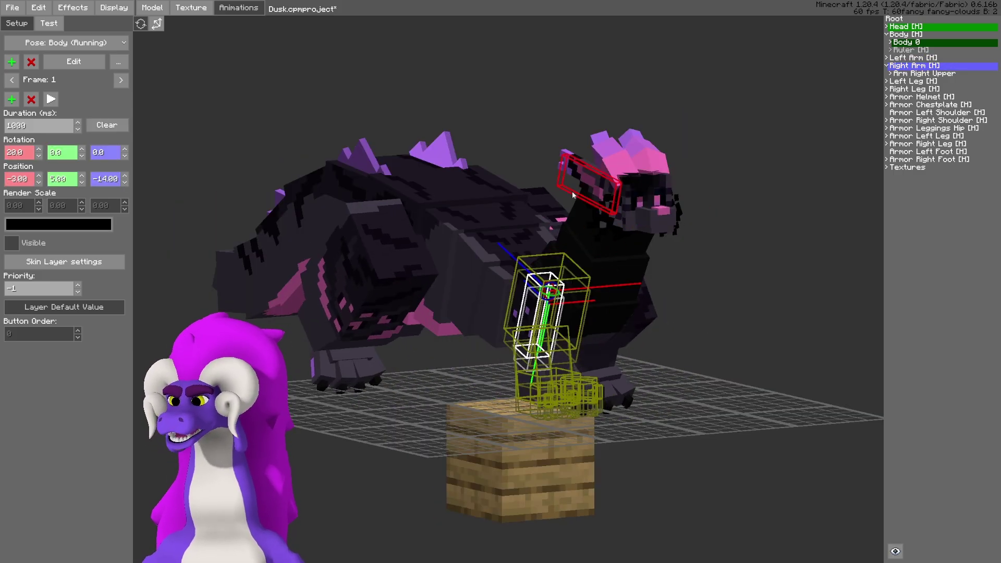
pyautogui.click(38, 182)
pyautogui.click(38, 182)
pyautogui.click(38, 182)
pyautogui.click(38, 182)
pyautogui.click(38, 182)
pyautogui.click(38, 182)
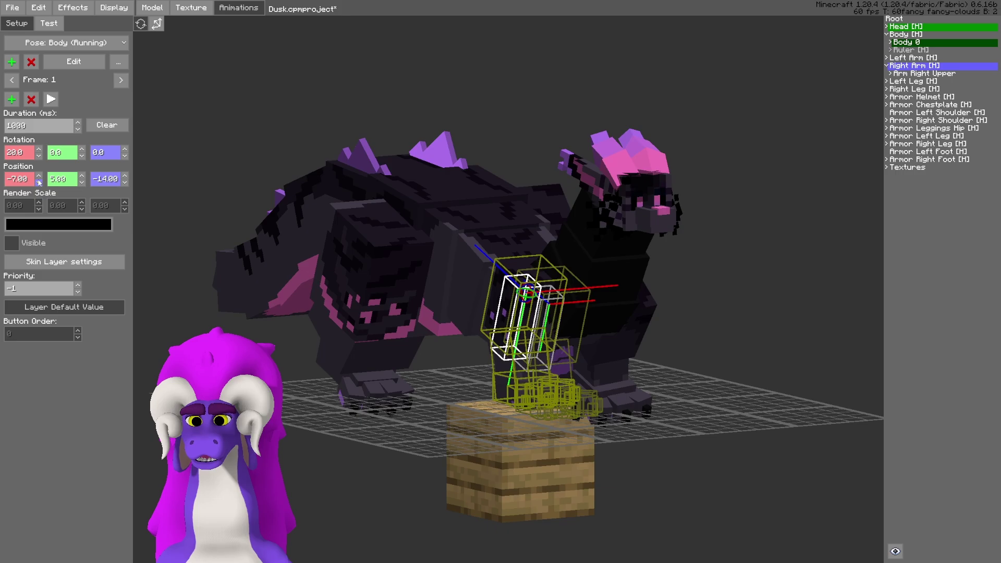
# Set the right arm's X position to -8 in frame 2.
pyautogui.scroll(5, 639, 289)
pyautogui.click(730, 289)
pyautogui.moveTo(731, 289); pyautogui.dragTo(757, 289, button='middle')
pyautogui.click(121, 80)
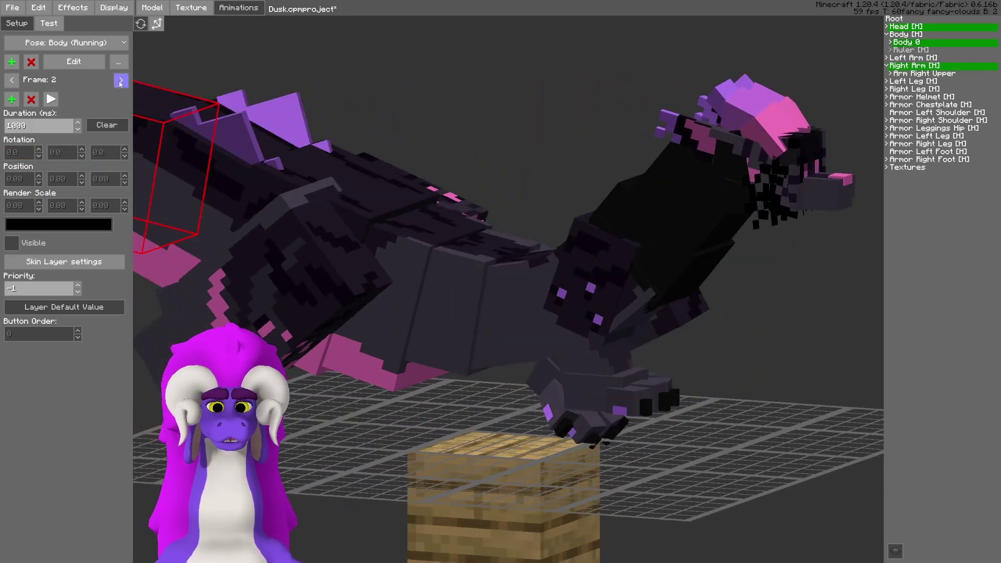
pyautogui.click(920, 66)
pyautogui.click(31, 182)
pyautogui.hotkey('ctrl', 'a')
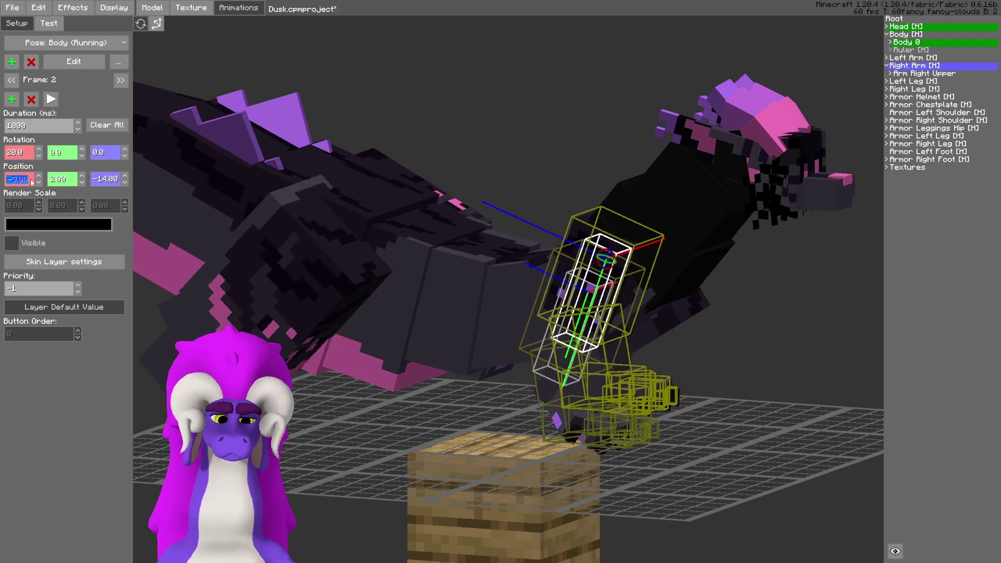
pyautogui.write('-8')
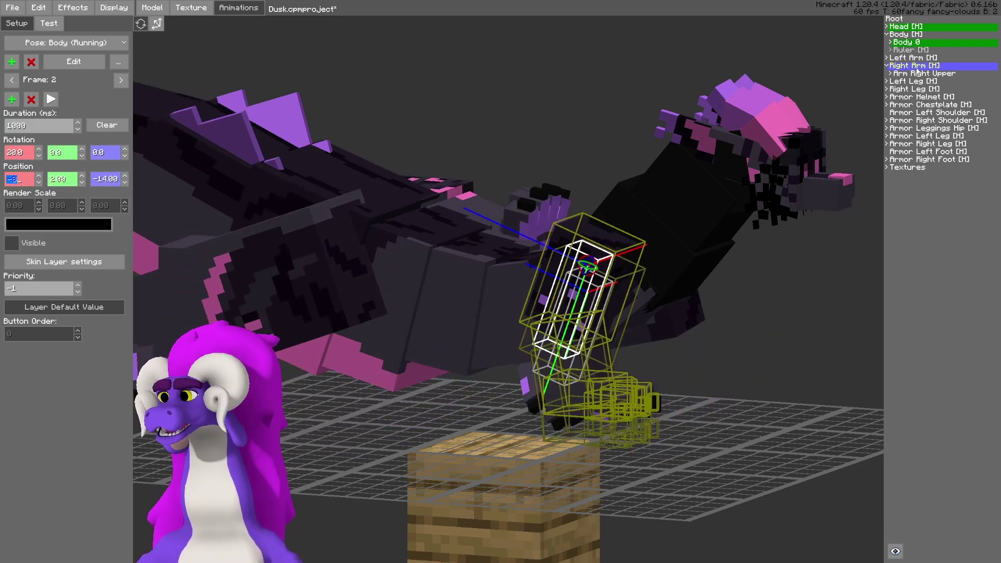
# Set the right arm's X position to -8 in frame 3 as well.
pyautogui.click(118, 83)
pyautogui.click(31, 182)
pyautogui.hotkey('ctrl', 'a')
pyautogui.write('-8')
# Step through the frames from frame 4 back round to frame 1 to review the right arm's placement.
pyautogui.click(119, 82)
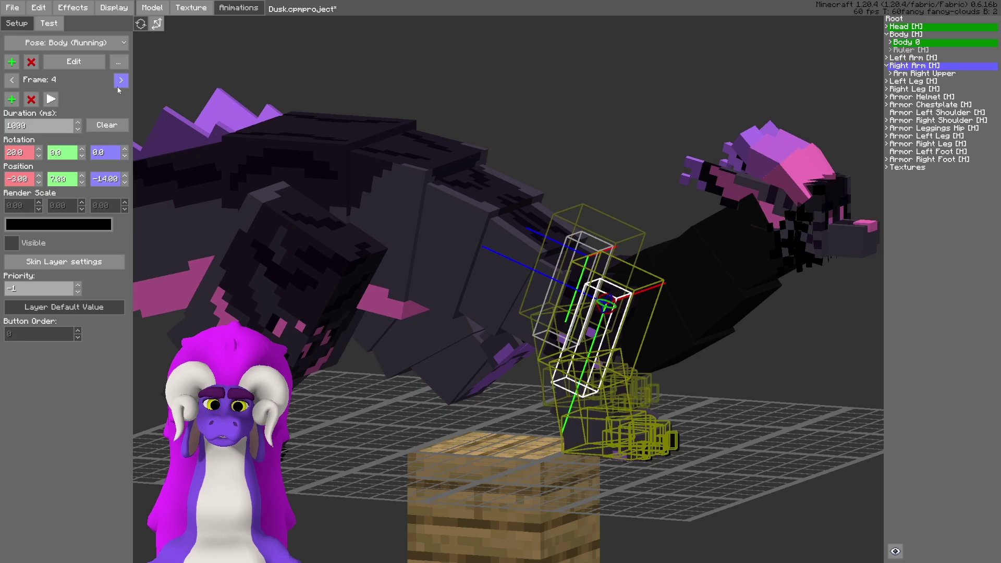
pyautogui.click(121, 83)
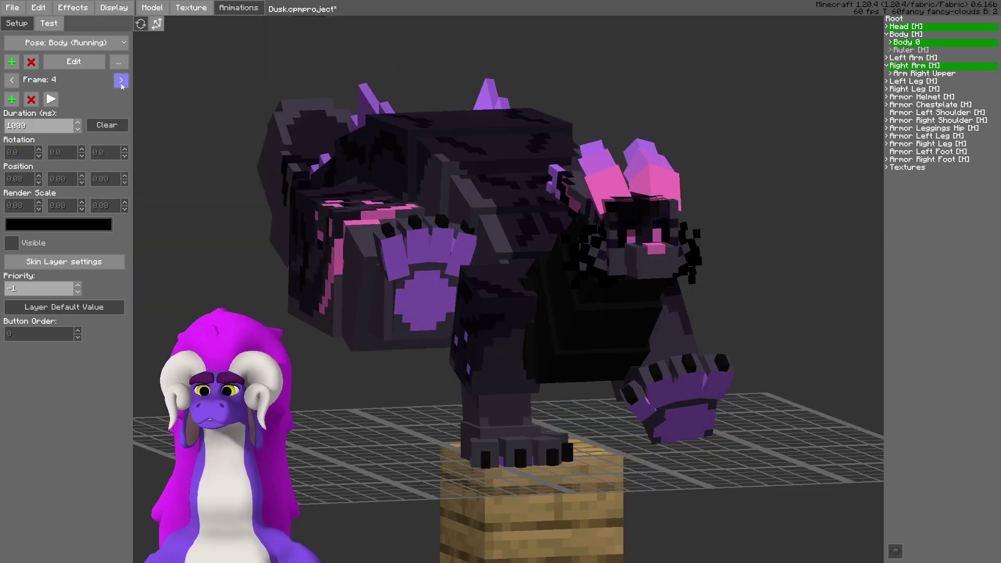
pyautogui.click(121, 83)
pyautogui.click(121, 84)
pyautogui.click(121, 84)
pyautogui.click(120, 84)
pyautogui.click(121, 83)
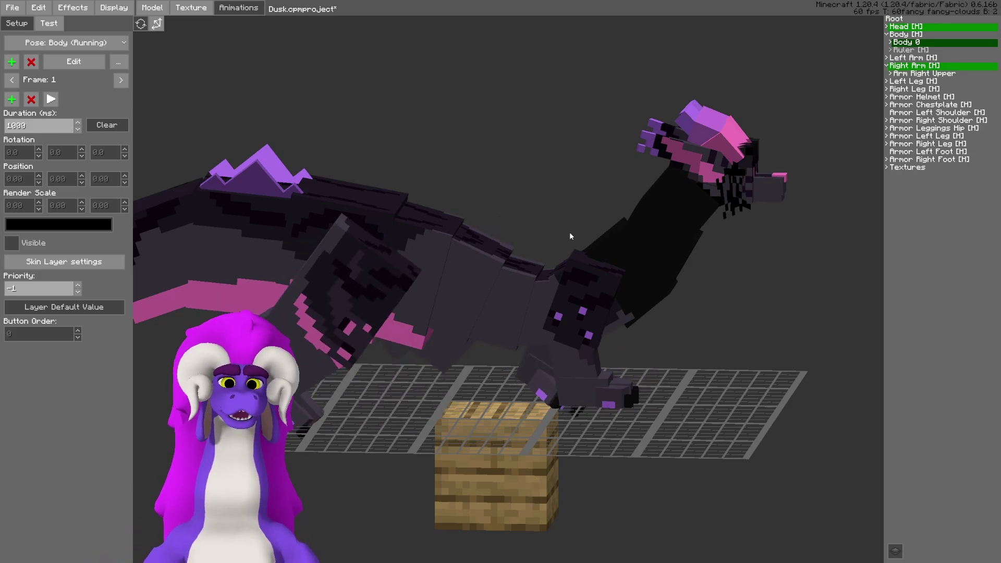
# Key the left arm in frame 1 by setting its Y rotation to 360.
pyautogui.moveTo(756, 284); pyautogui.dragTo(485, 306, button='middle')
pyautogui.click(476, 308)
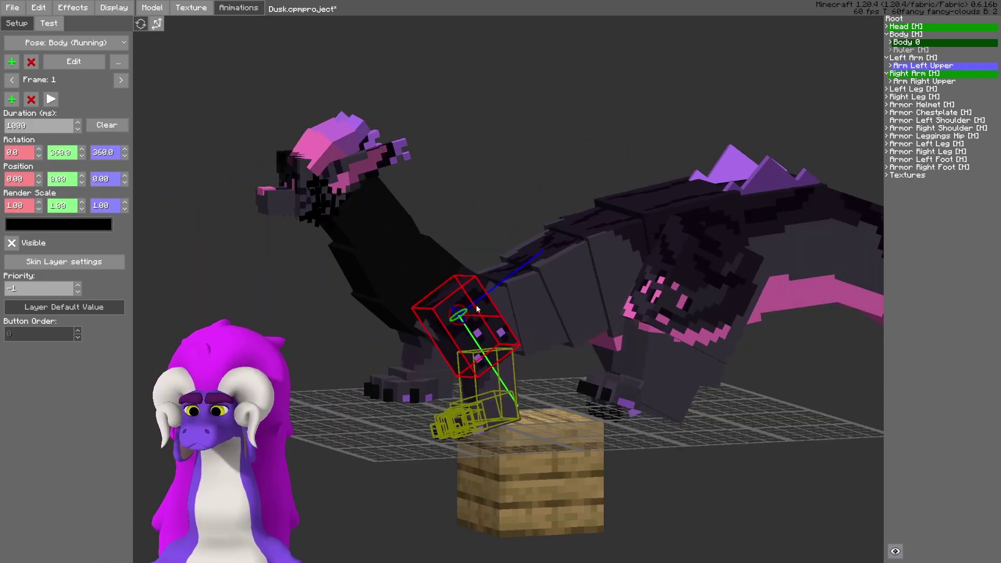
pyautogui.click(915, 59)
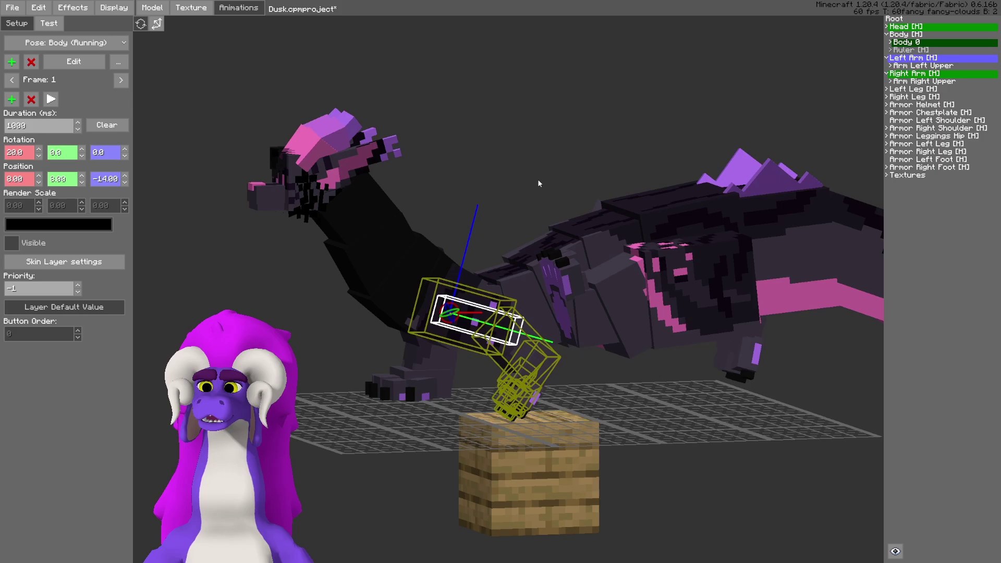
pyautogui.moveTo(538, 183); pyautogui.dragTo(532, 202, button='middle')
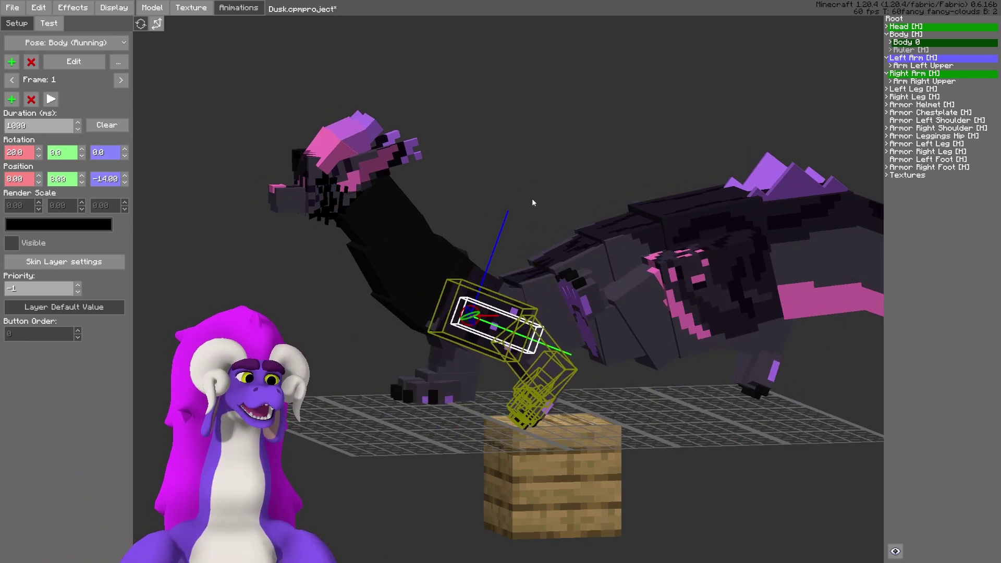
pyautogui.scroll(1, 395, 228)
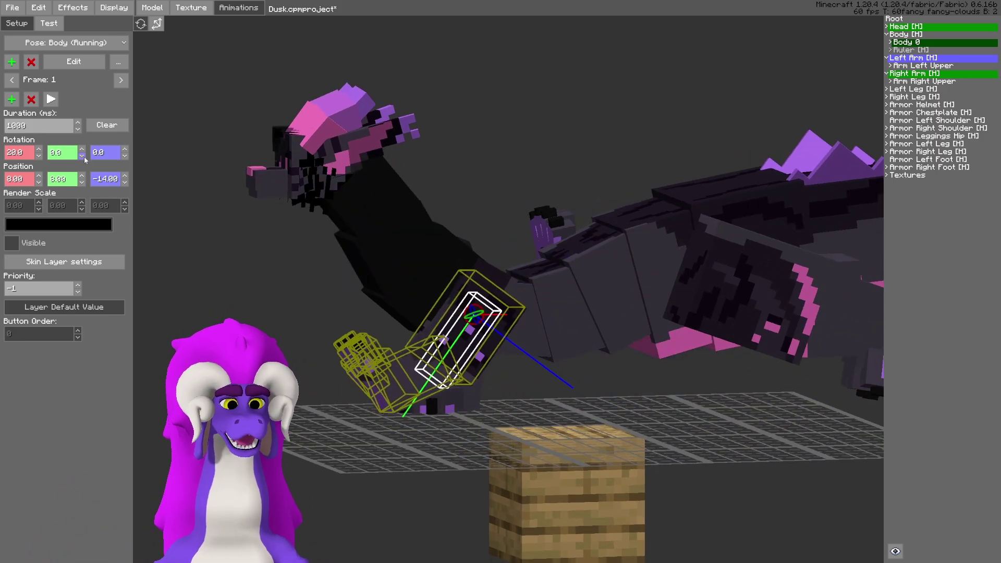
pyautogui.click(82, 155)
pyautogui.click(81, 150)
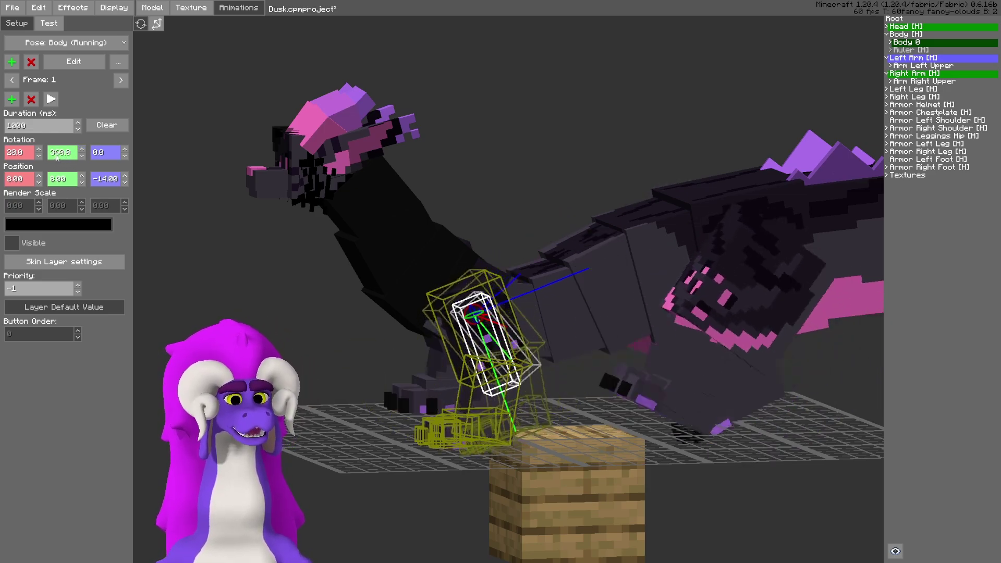
pyautogui.scroll(2, 487, 259)
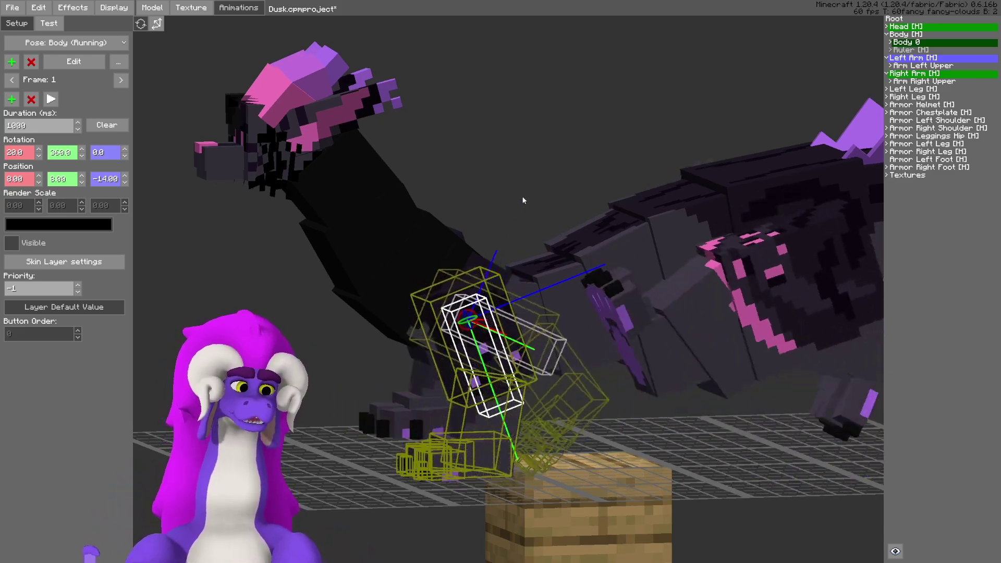
pyautogui.click(524, 200)
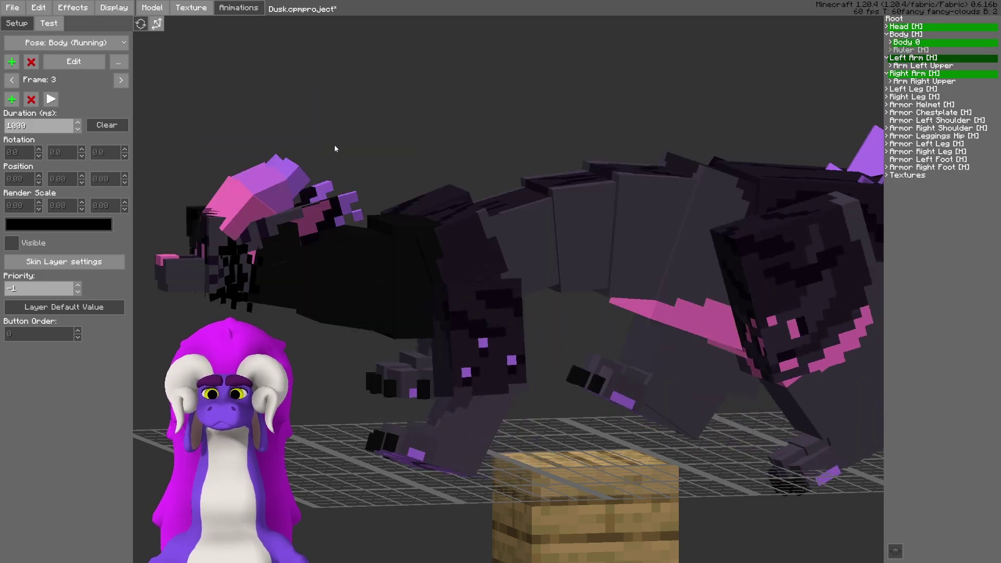
# Examine the head's placement in frame 3 from the front and the side, with and without its selection outline.
pyautogui.moveTo(334, 146); pyautogui.dragTo(509, 175, button='middle')
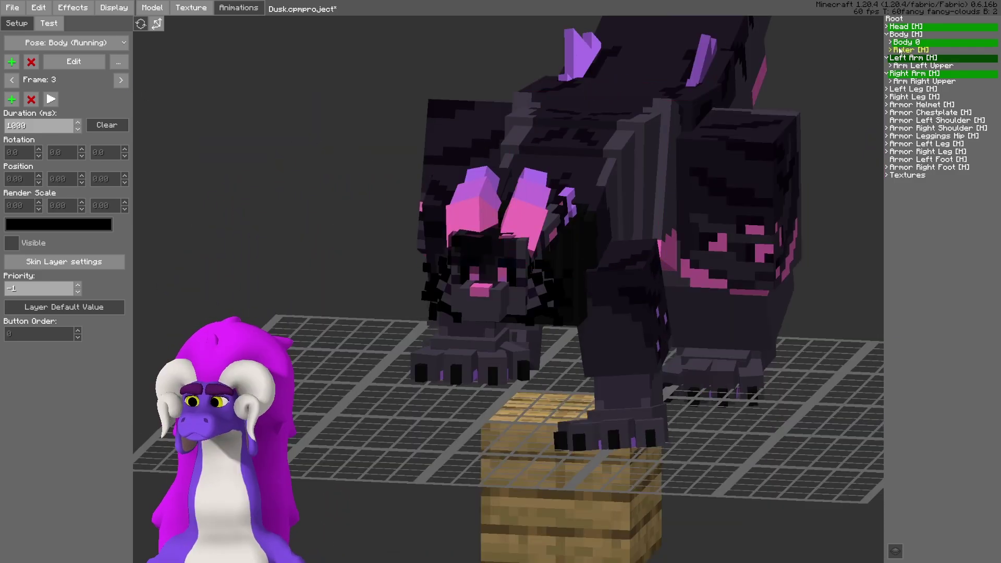
pyautogui.click(904, 26)
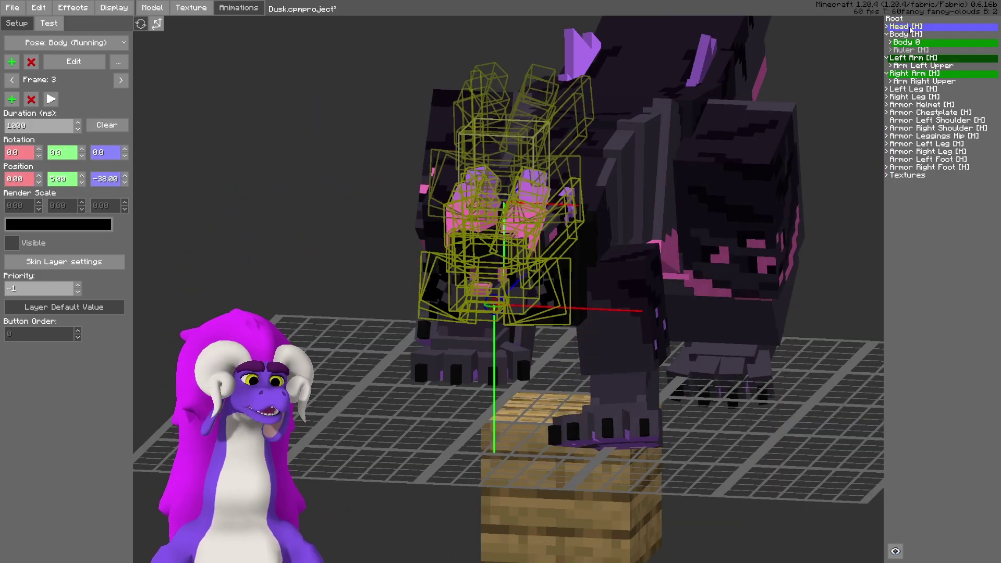
pyautogui.click(816, 334)
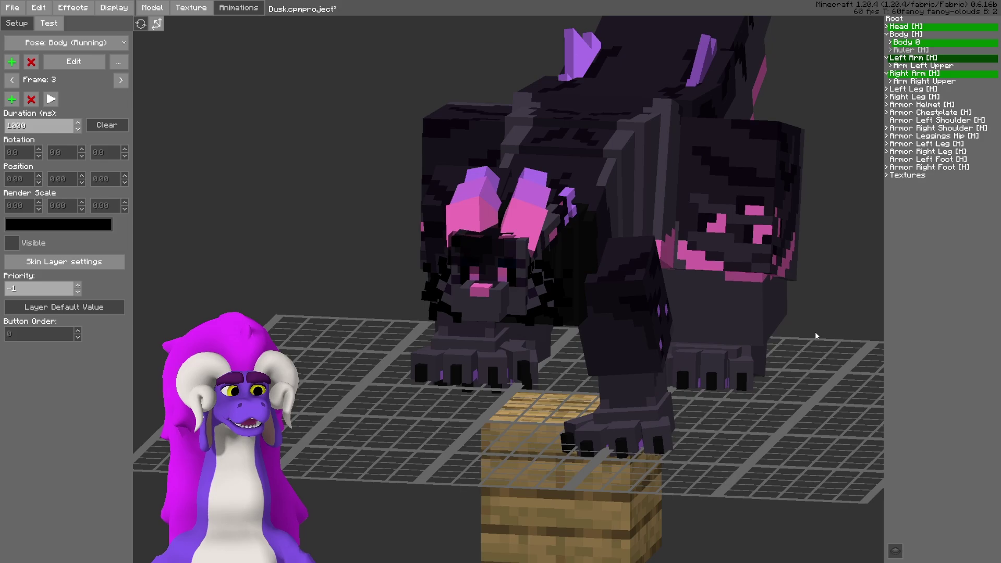
pyautogui.click(905, 26)
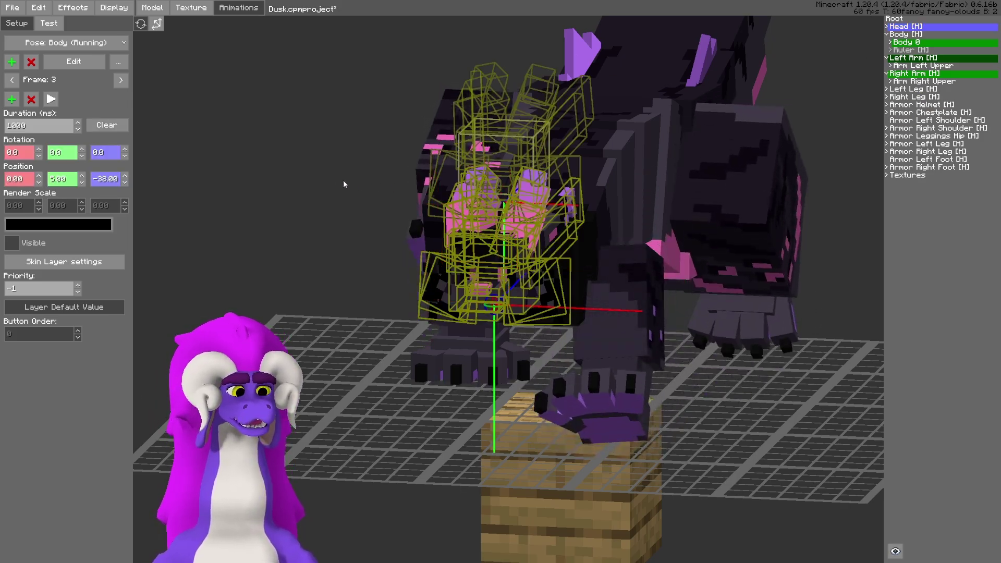
pyautogui.moveTo(344, 180); pyautogui.dragTo(321, 195, button='middle')
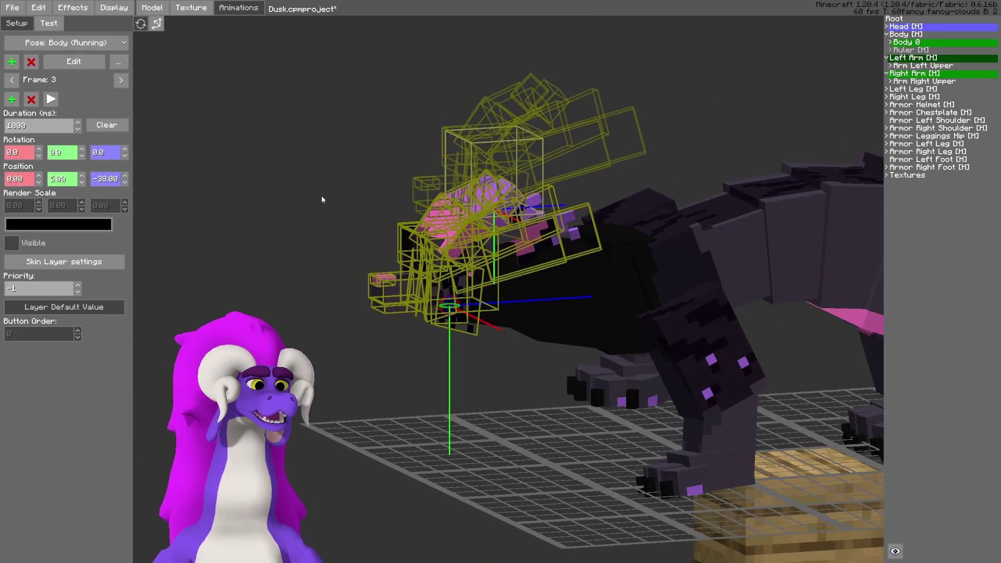
pyautogui.click(386, 399)
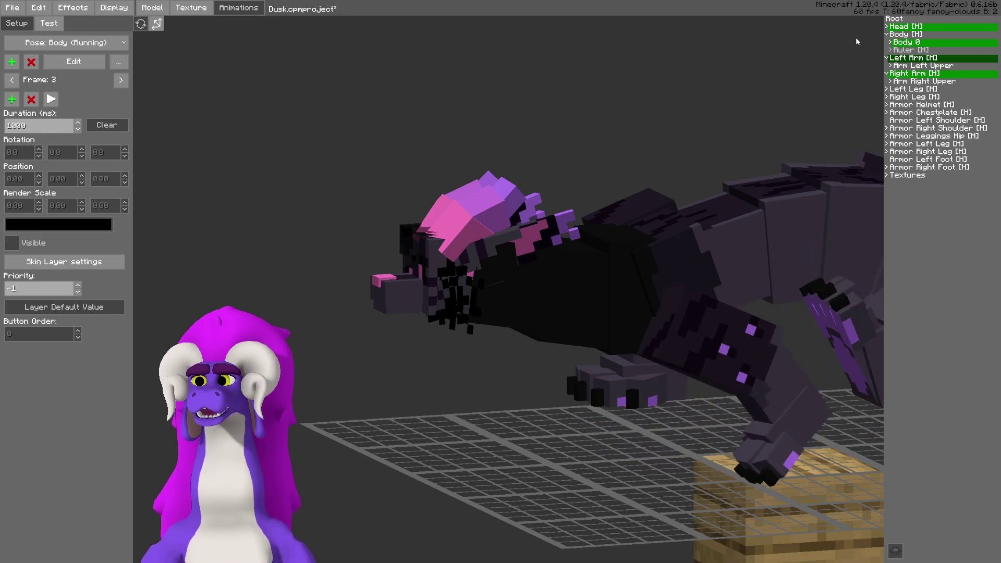
pyautogui.click(904, 27)
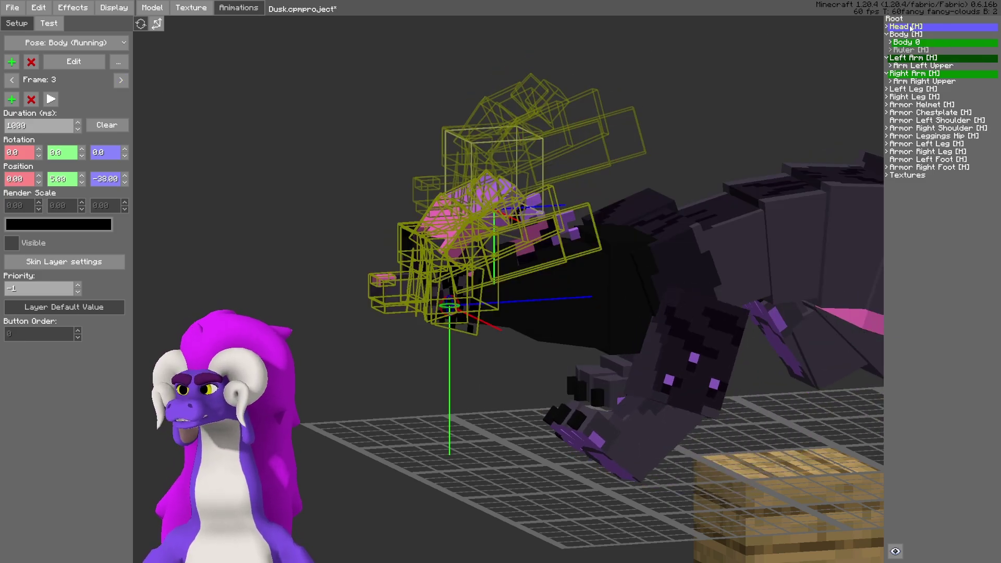
# Return to frame 1 and turn the Additive option on for the running body animation.
pyautogui.click(119, 61)
pyautogui.click(122, 80)
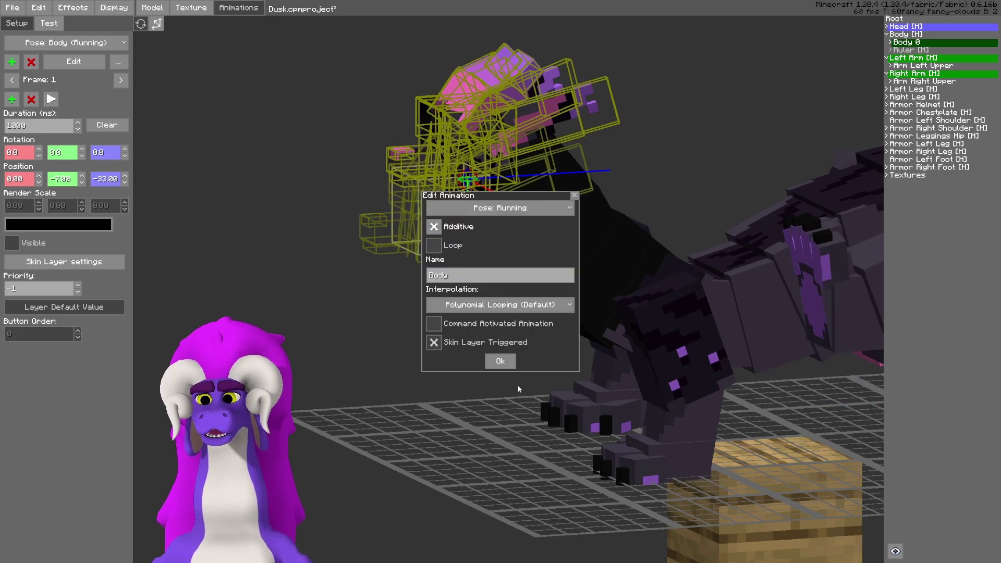
pyautogui.click(503, 362)
pyautogui.click(809, 560)
pyautogui.keyDown('shift'); pyautogui.moveTo(398, 308); pyautogui.dragTo(348, 307, button='middle'); pyautogui.keyUp('shift')
pyautogui.click(347, 302)
pyautogui.keyDown('shift'); pyautogui.moveTo(368, 268); pyautogui.dragTo(345, 267, button='middle'); pyautogui.keyUp('shift')
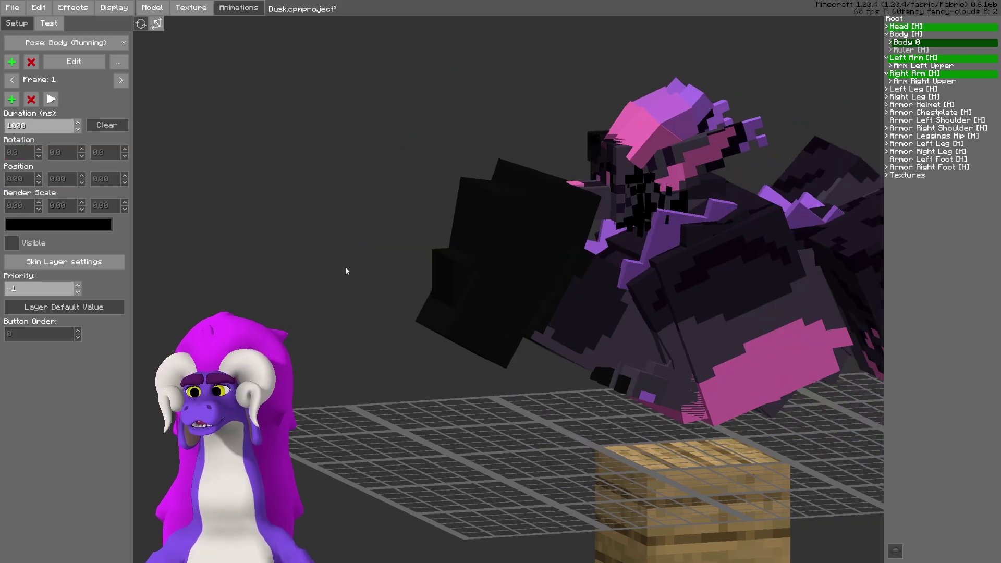
pyautogui.scroll(-1, 345, 267)
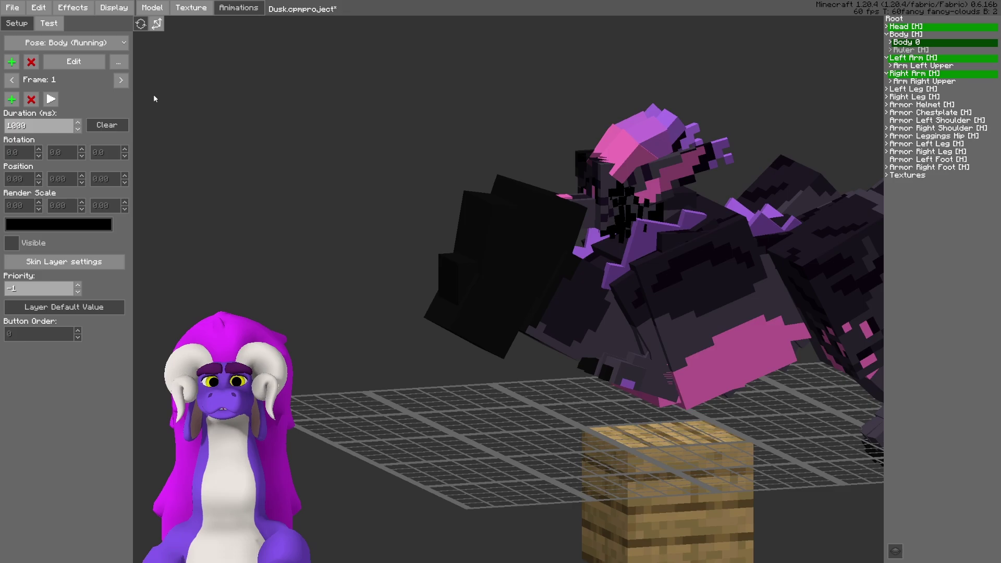
# Rename the running body animation as Bodye.
pyautogui.click(82, 63)
pyautogui.write('e')
pyautogui.press('Return')
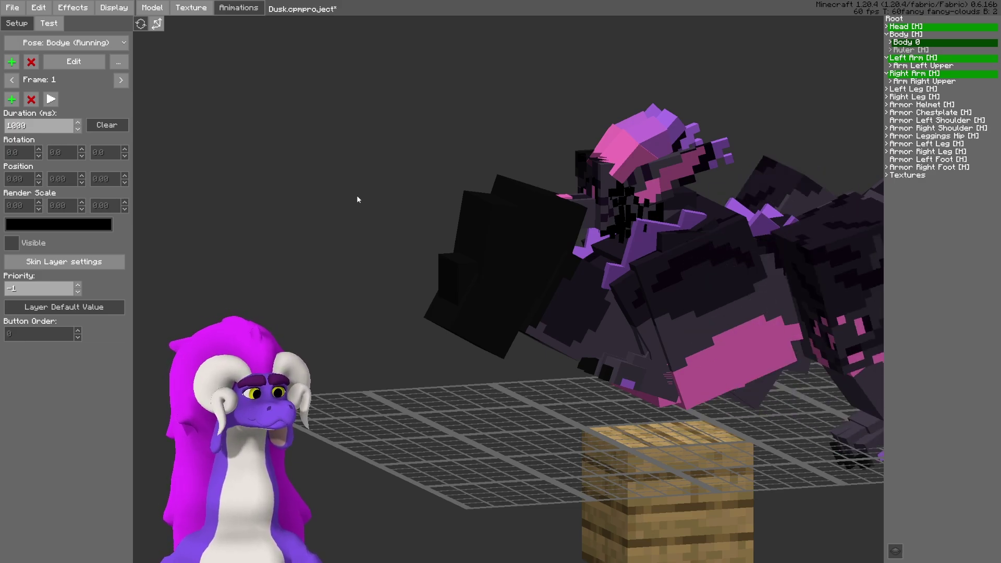
# Save the project and reload Dusk.cpmproject from the recently opened files.
pyautogui.hotkey('ctrl', 's')
pyautogui.click(13, 8)
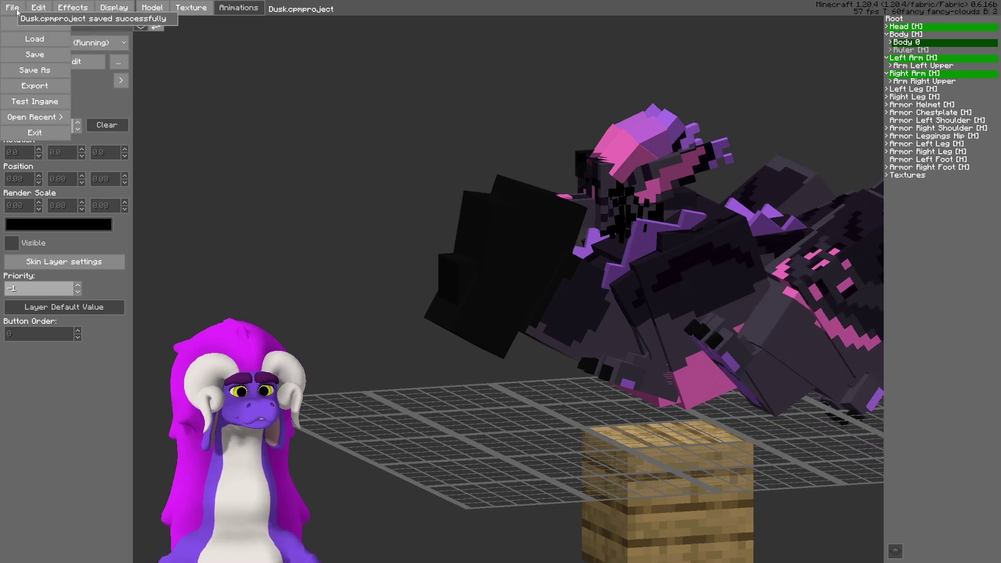
pyautogui.moveTo(48, 118)
pyautogui.click(165, 123)
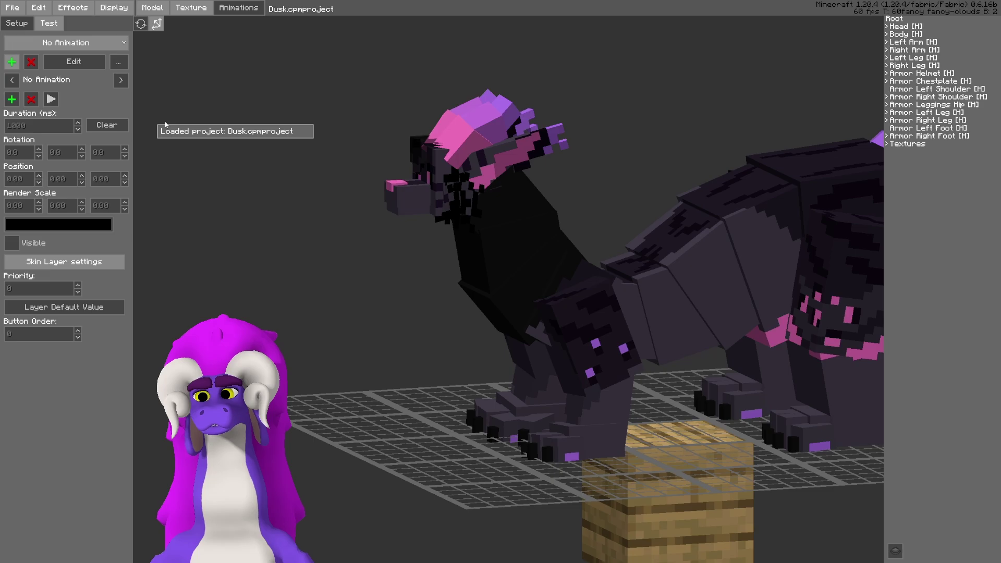
# Open the Bodye (Running) animation, select the head in frame 1 and look at the animation's settings.
pyautogui.click(76, 42)
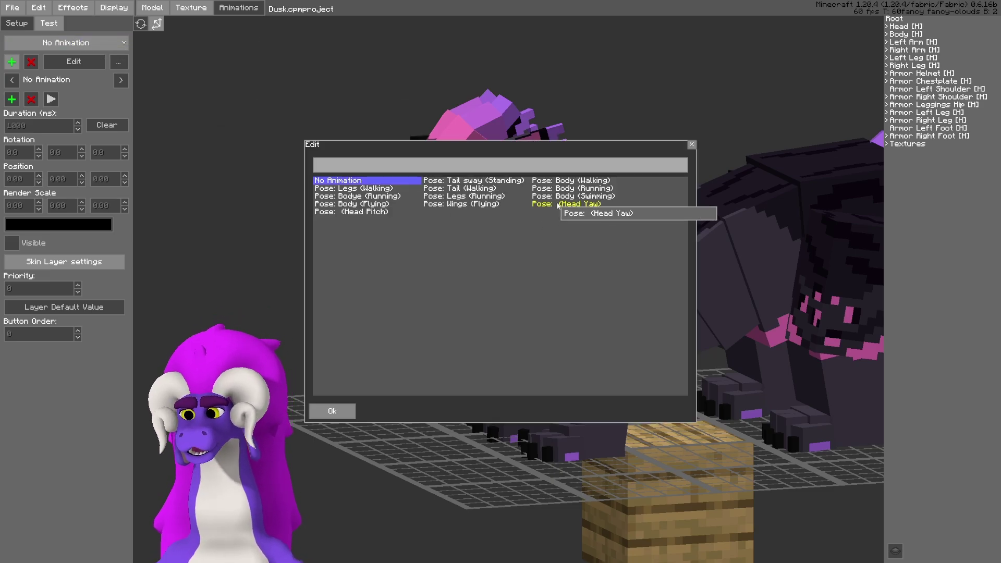
pyautogui.click(342, 410)
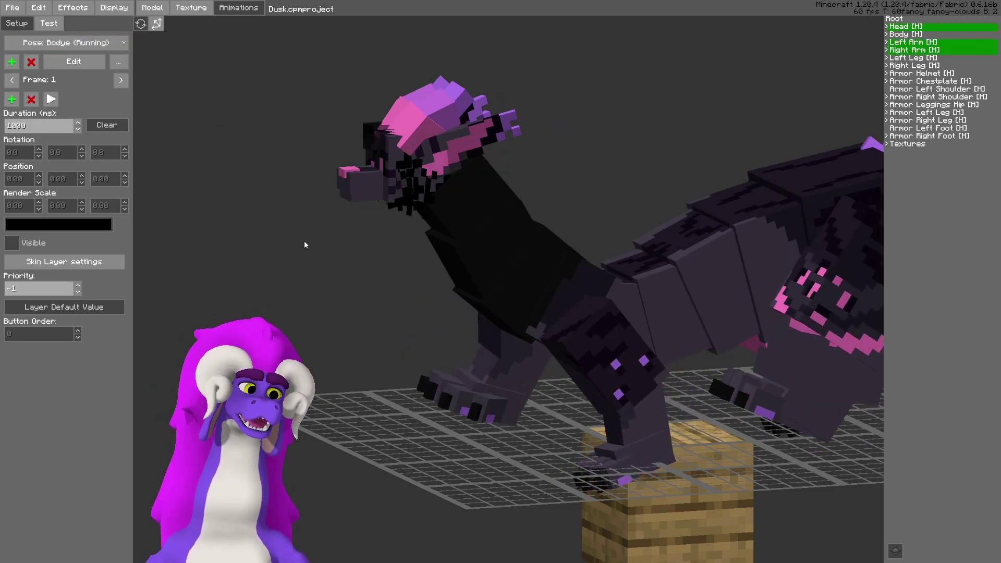
pyautogui.click(916, 28)
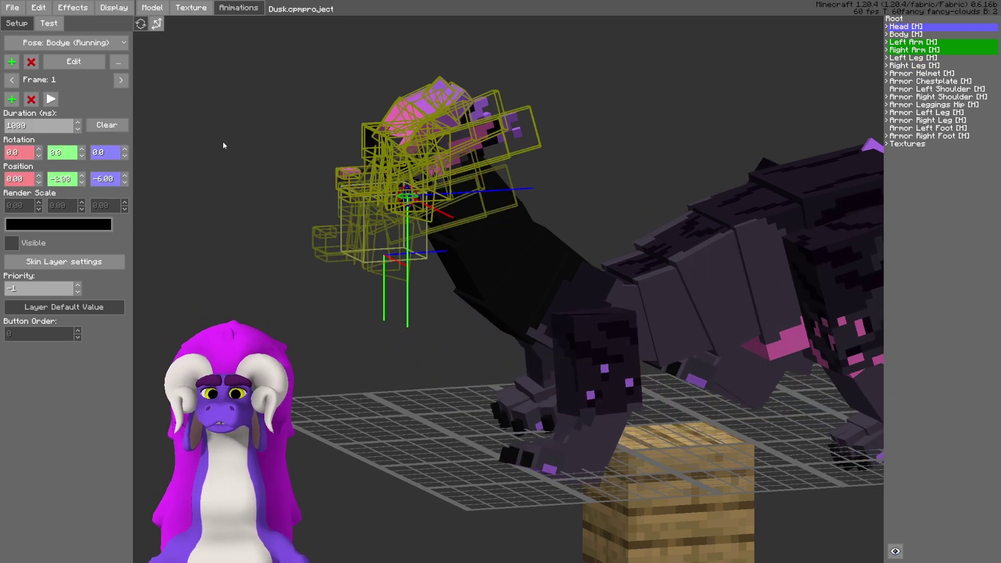
pyautogui.click(74, 61)
pyautogui.click(575, 195)
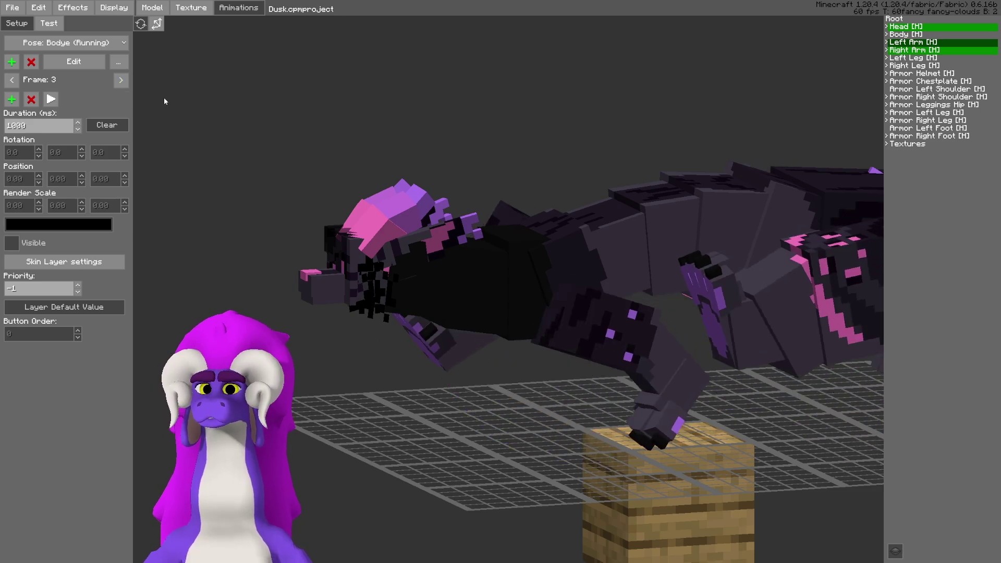
# Rename the additive Bodye running animation as Body.
pyautogui.click(73, 61)
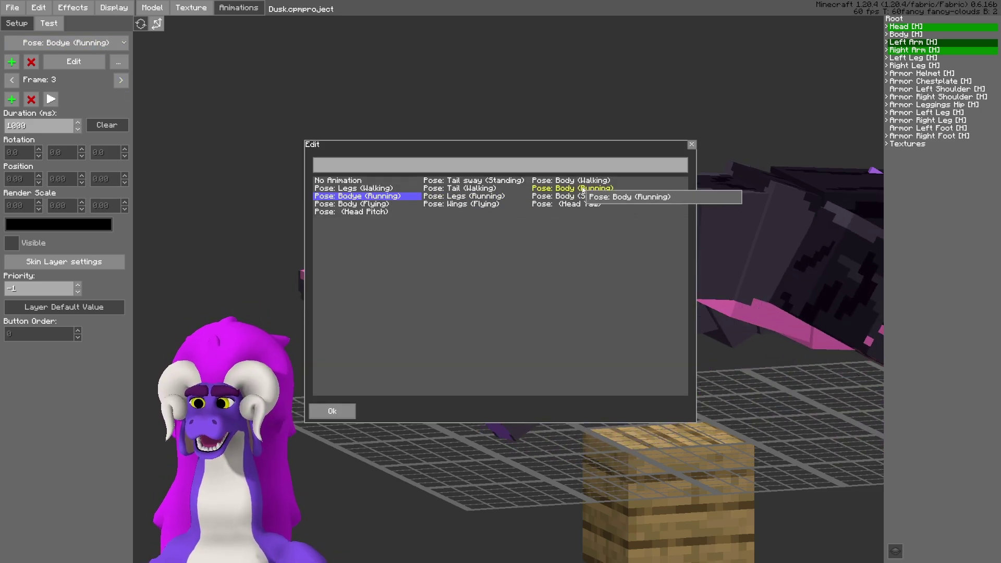
pyautogui.click(332, 411)
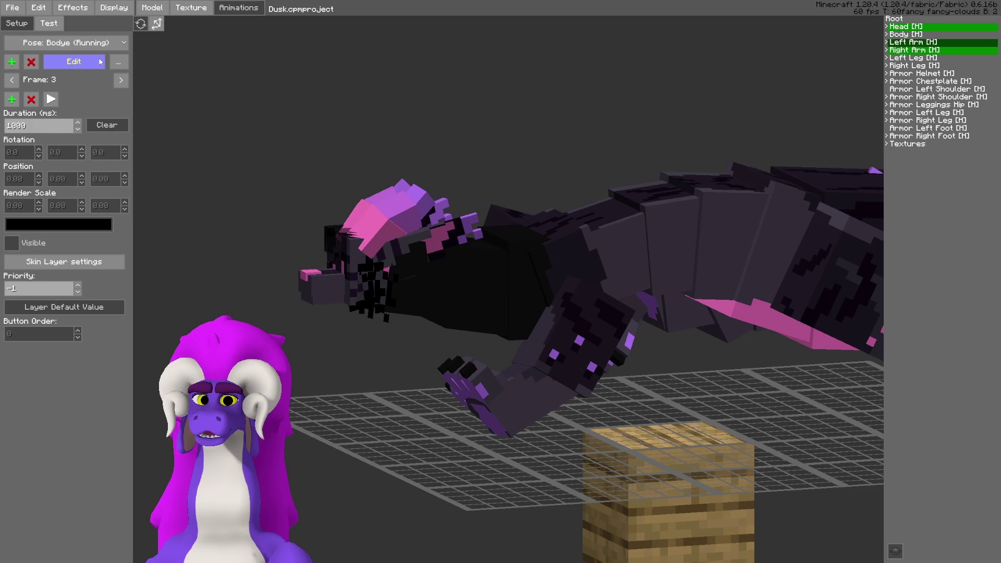
pyautogui.click(93, 64)
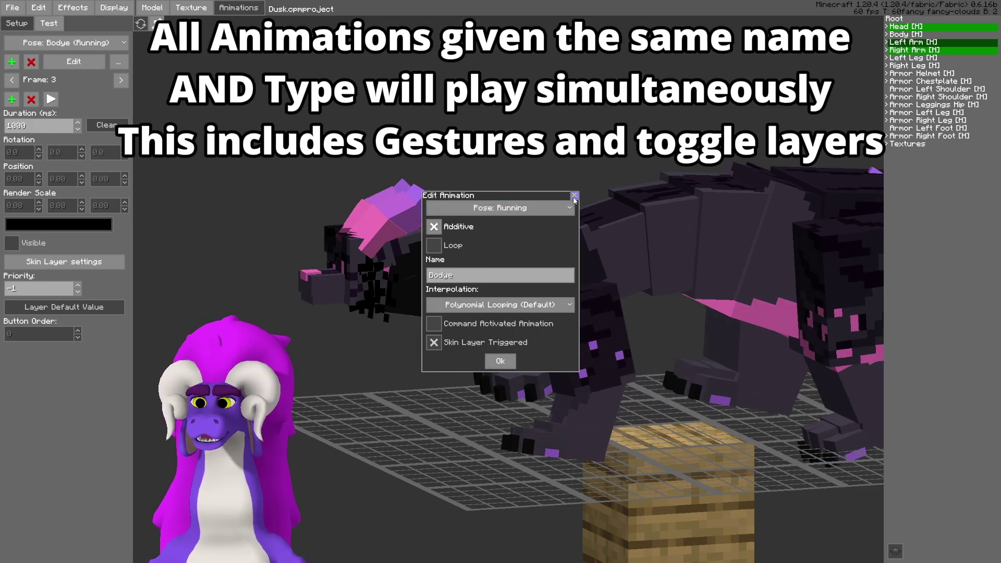
pyautogui.click(574, 196)
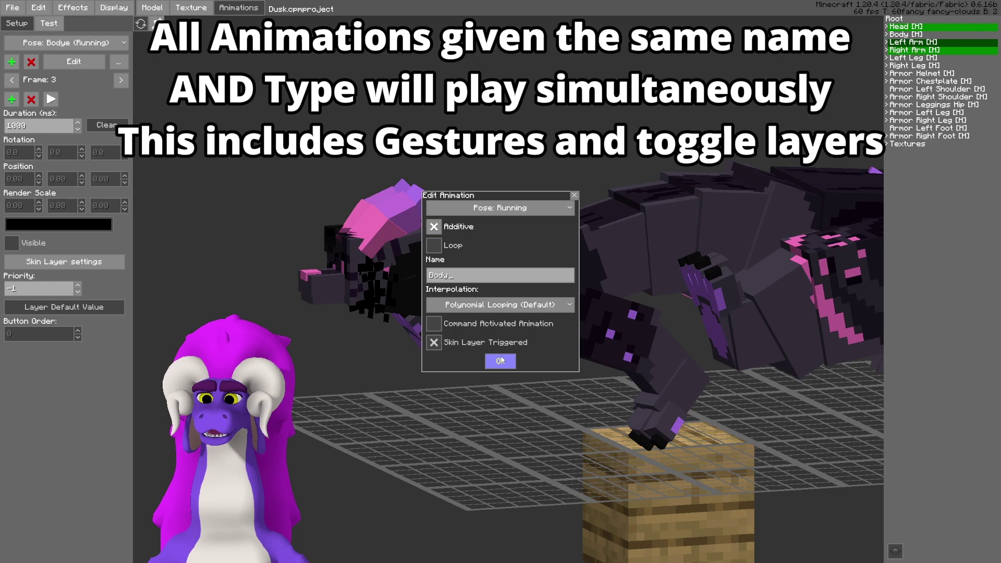
pyautogui.click(501, 361)
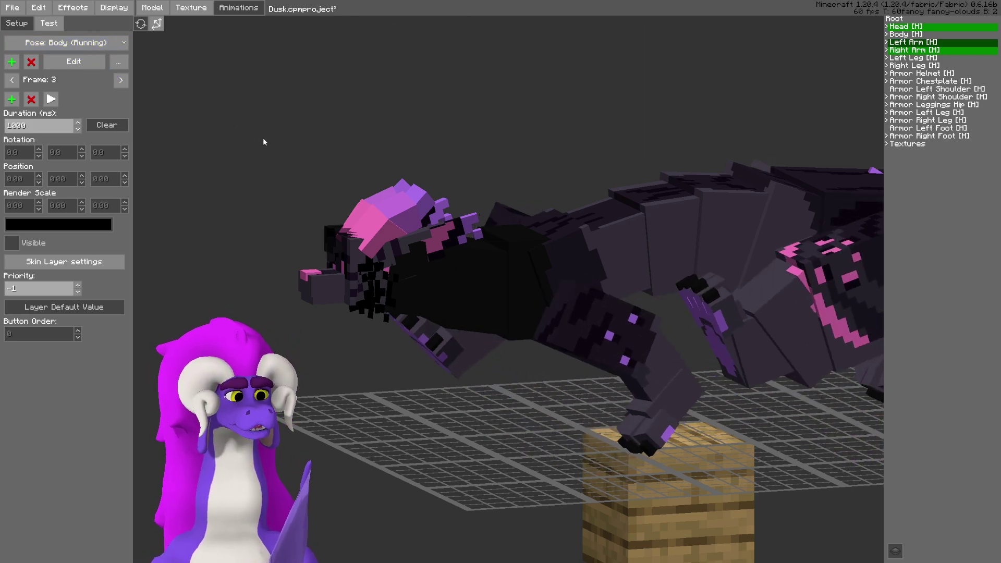
# Clear all keyframe data of the right and left arms from the additive running Body animation.
pyautogui.click(918, 51)
pyautogui.keyDown('ctrl'); pyautogui.click(122, 126); pyautogui.keyUp('ctrl')
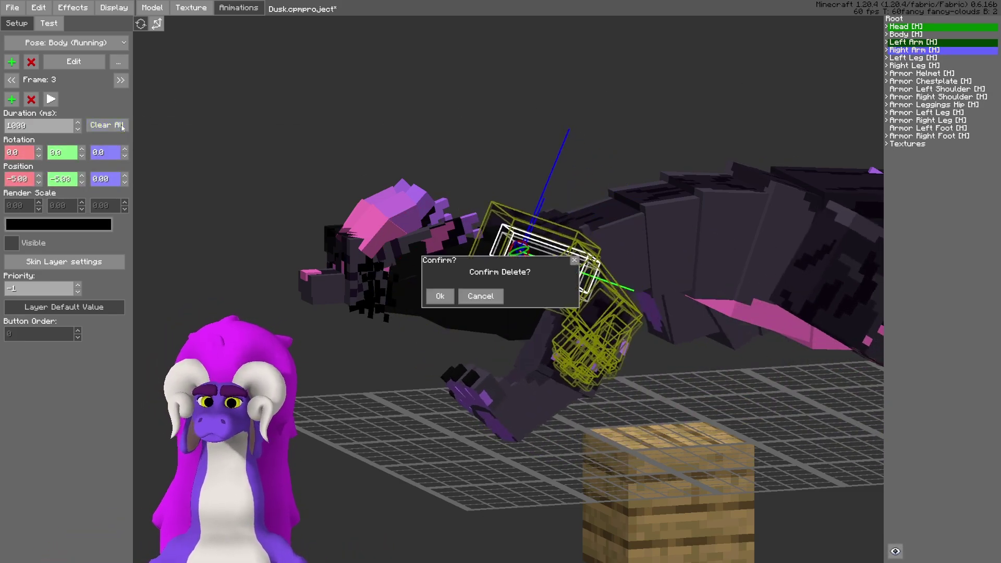
pyautogui.click(440, 296)
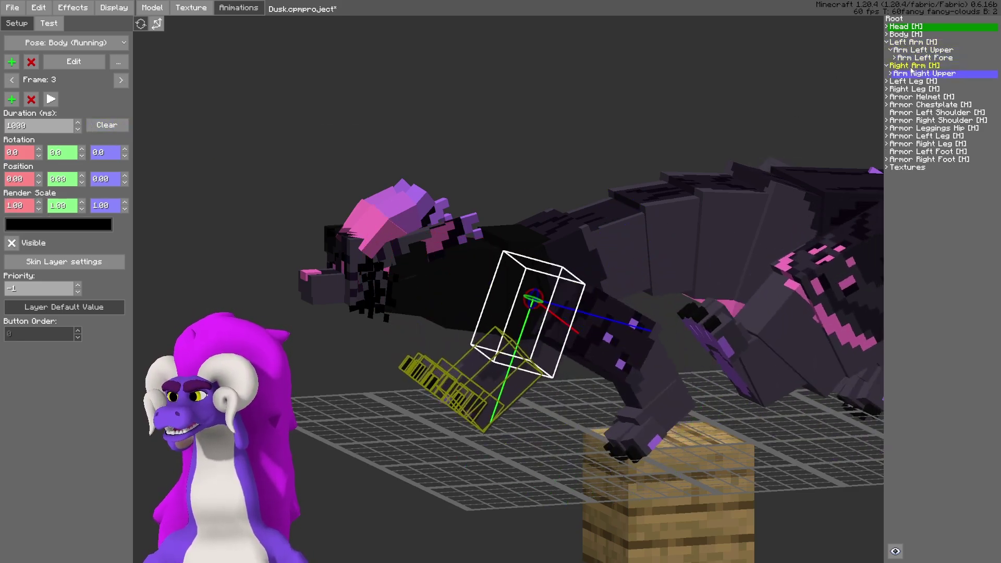
# Expand the Body hierarchy down through the tail segments to examine which parts the additive animation keyframes.
pyautogui.doubleClick(919, 37)
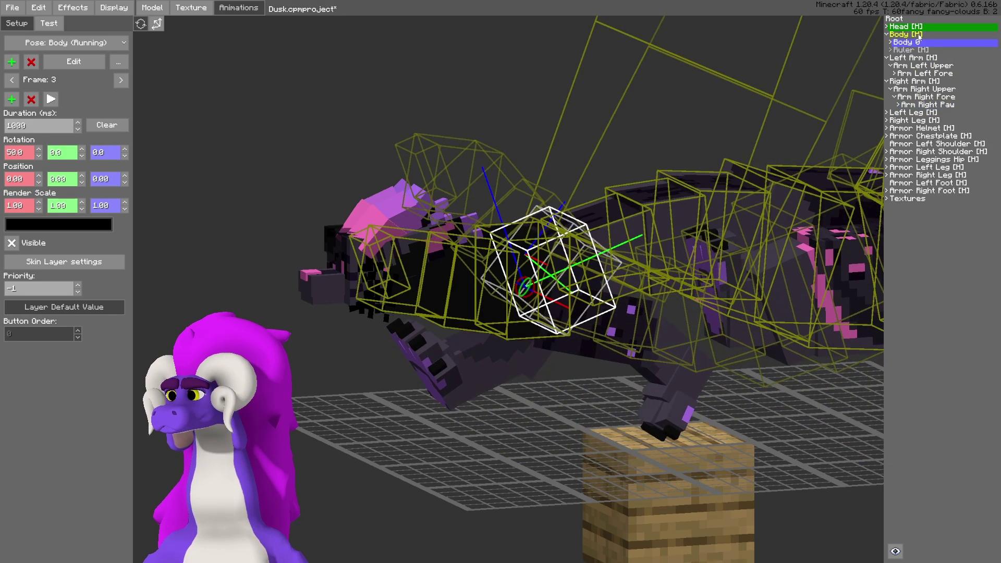
pyautogui.click(919, 44)
pyautogui.click(921, 51)
pyautogui.click(921, 59)
pyautogui.click(921, 67)
pyautogui.click(923, 75)
pyautogui.click(923, 82)
pyautogui.click(919, 43)
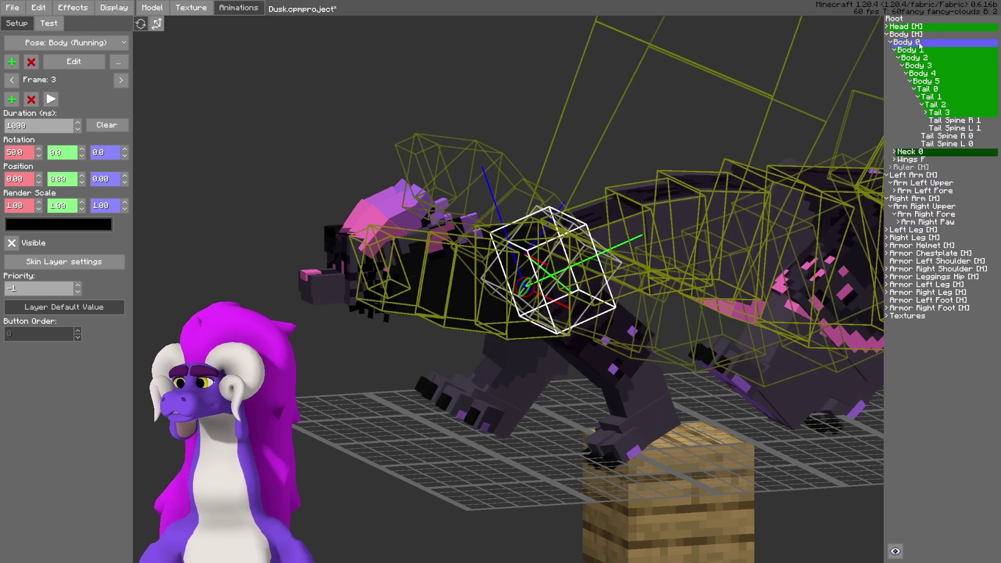
pyautogui.click(287, 124)
# Switch to the other Body (Running) animation and check its settings and the head's values in frame 1.
pyautogui.click(74, 43)
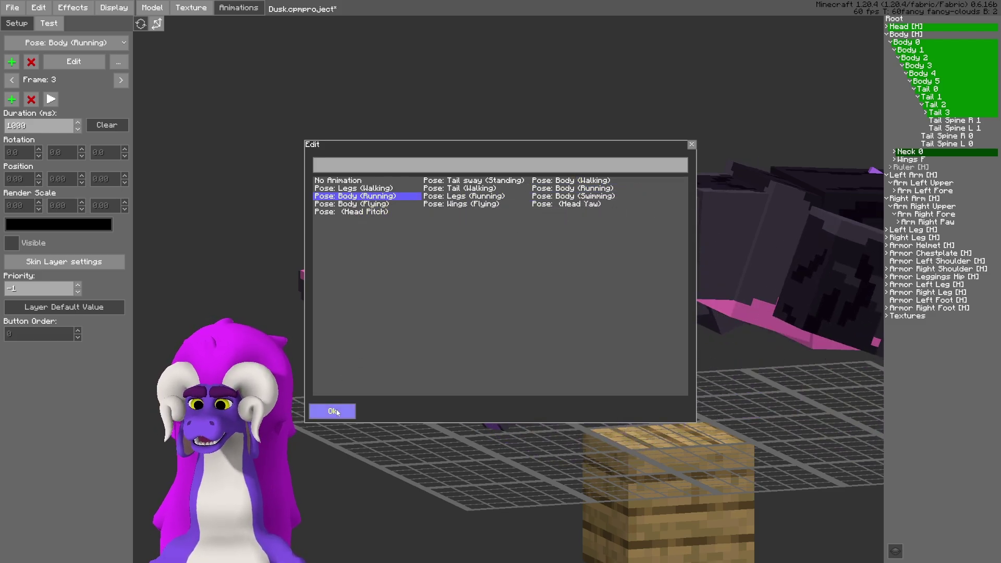
pyautogui.click(334, 411)
pyautogui.click(574, 195)
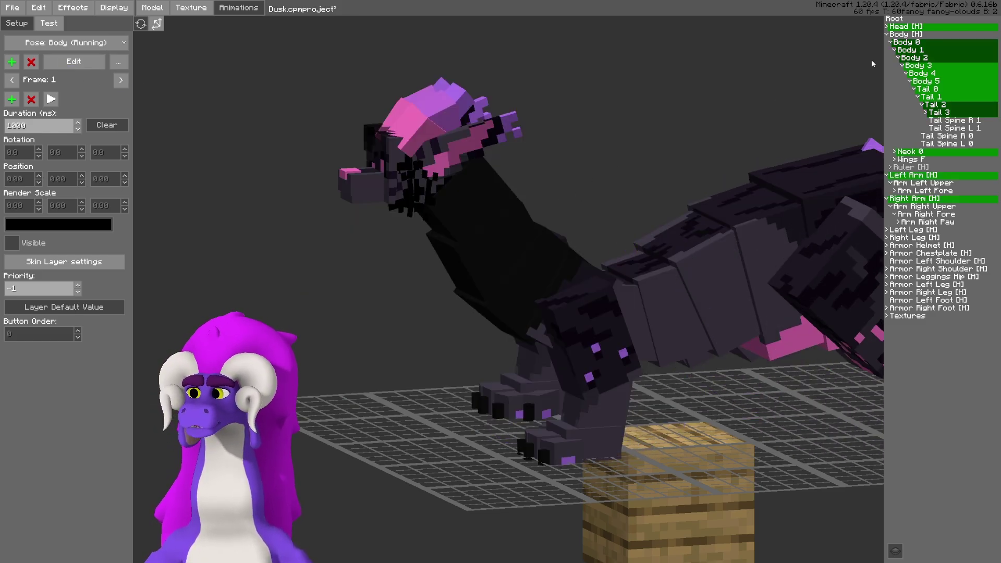
pyautogui.click(906, 26)
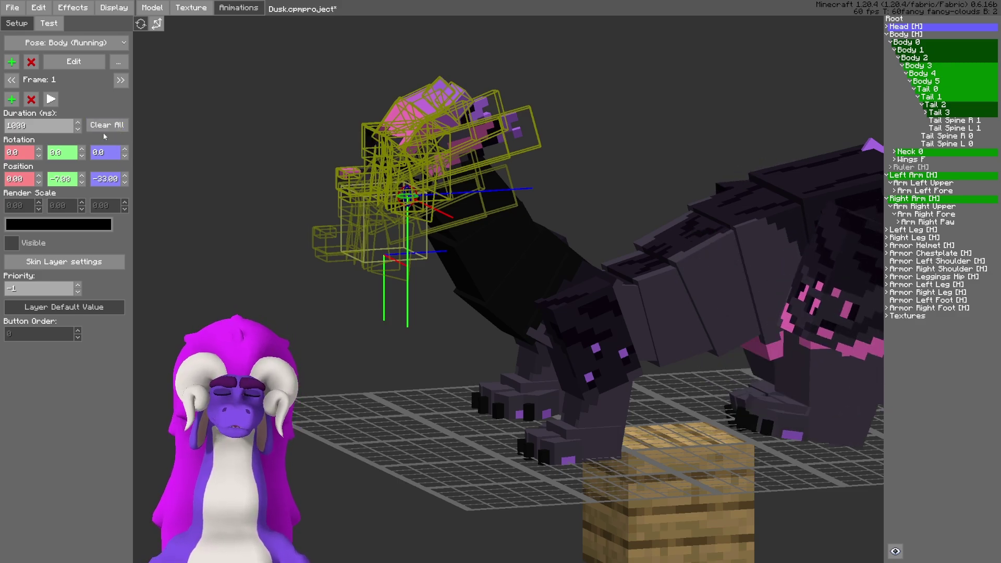
pyautogui.click(203, 150)
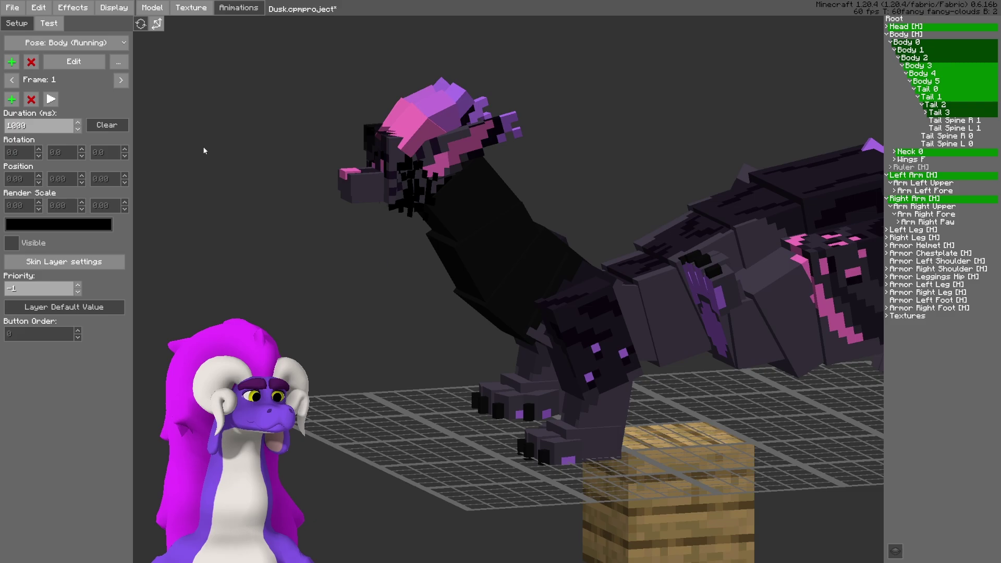
# Examine the frame 1 pose from the front and check this running animation's Additive option.
pyautogui.scroll(-5, 206, 148)
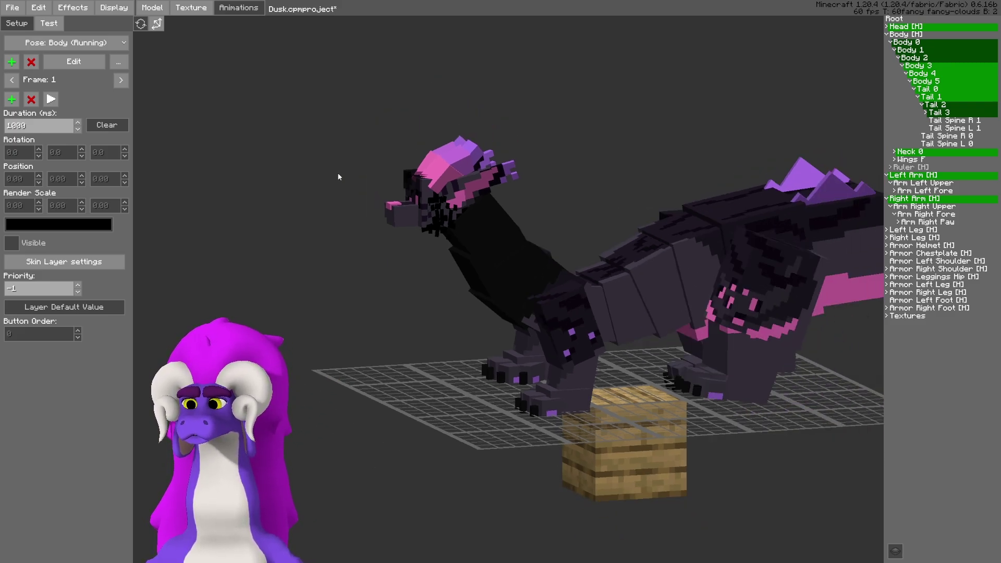
pyautogui.keyDown('shift'); pyautogui.moveTo(339, 173); pyautogui.dragTo(277, 160, button='middle'); pyautogui.keyUp('shift')
pyautogui.moveTo(542, 294); pyautogui.dragTo(632, 278, button='middle')
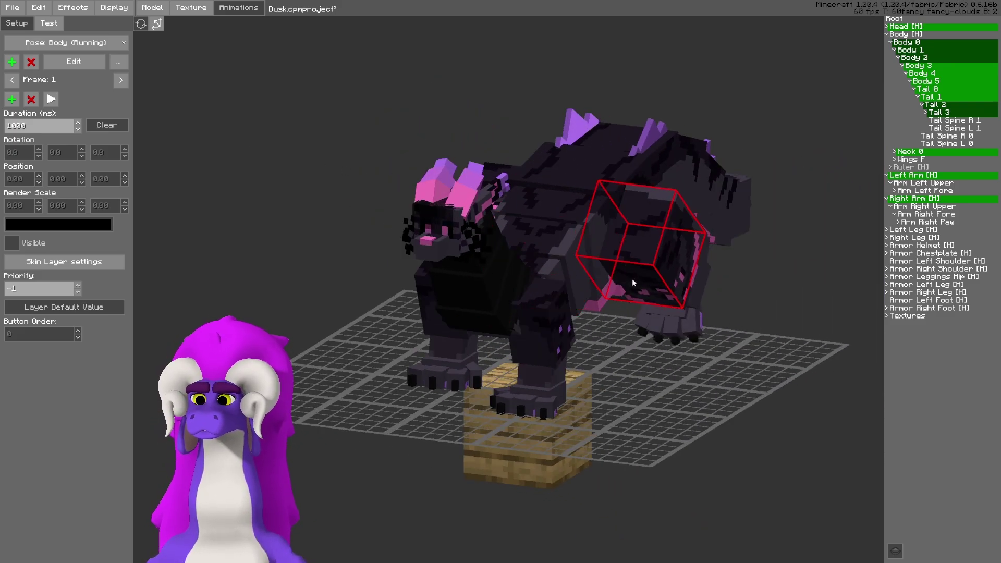
pyautogui.moveTo(547, 294); pyautogui.dragTo(550, 301, button='middle')
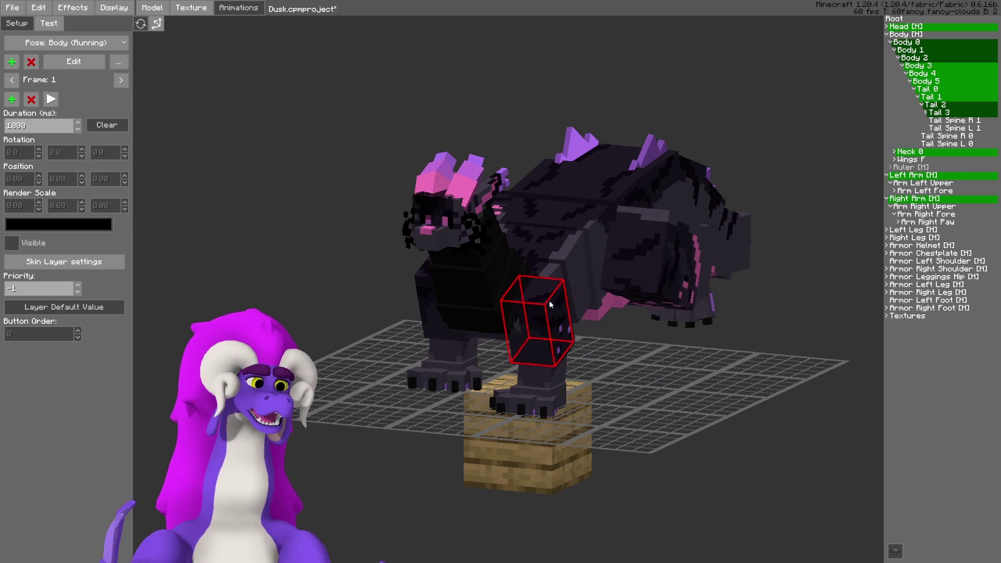
pyautogui.click(82, 62)
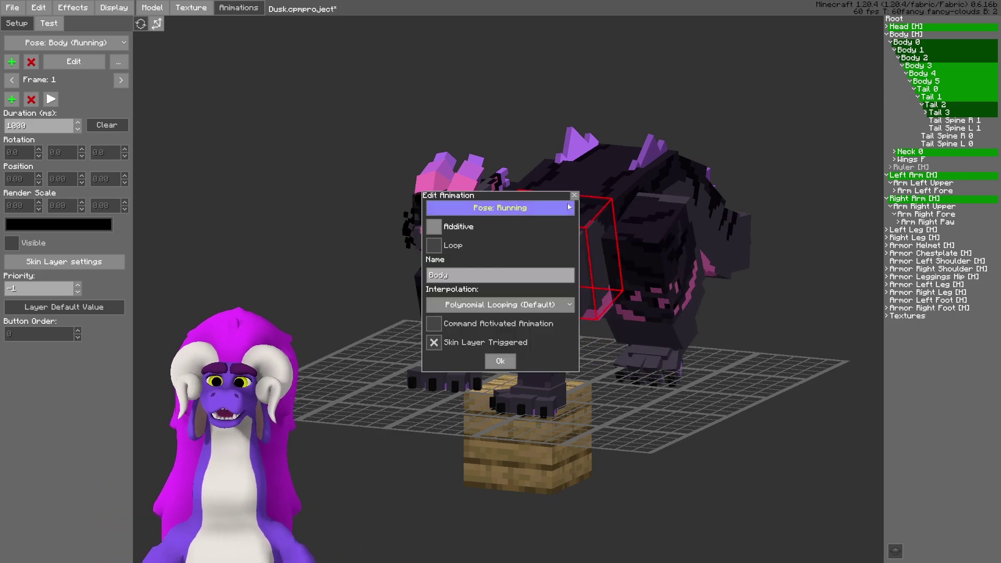
pyautogui.click(574, 194)
# Switch back to the additive Body (Running) animation, check its settings and examine the frame 3 pose from the opposite side.
pyautogui.click(94, 47)
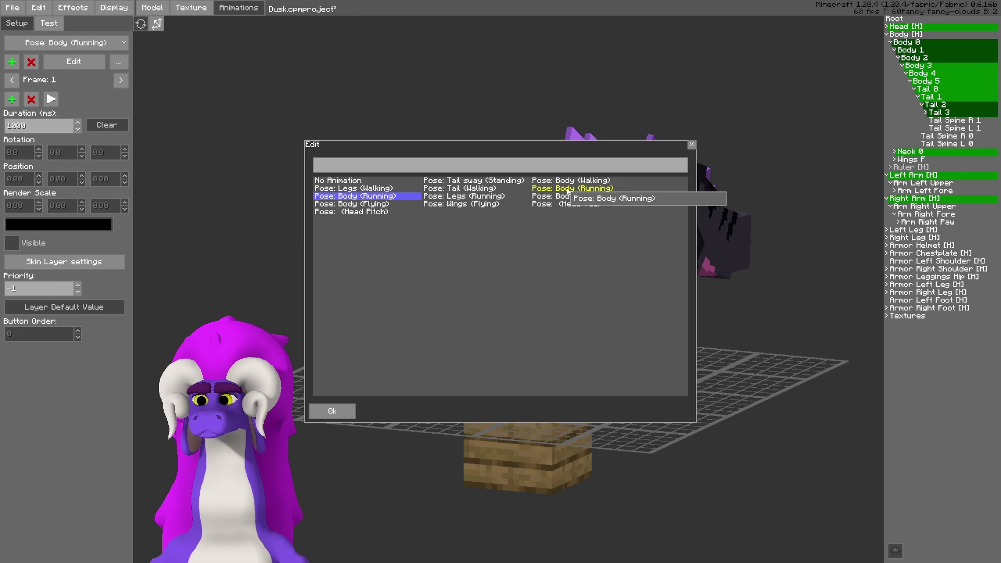
pyautogui.click(331, 409)
pyautogui.click(83, 63)
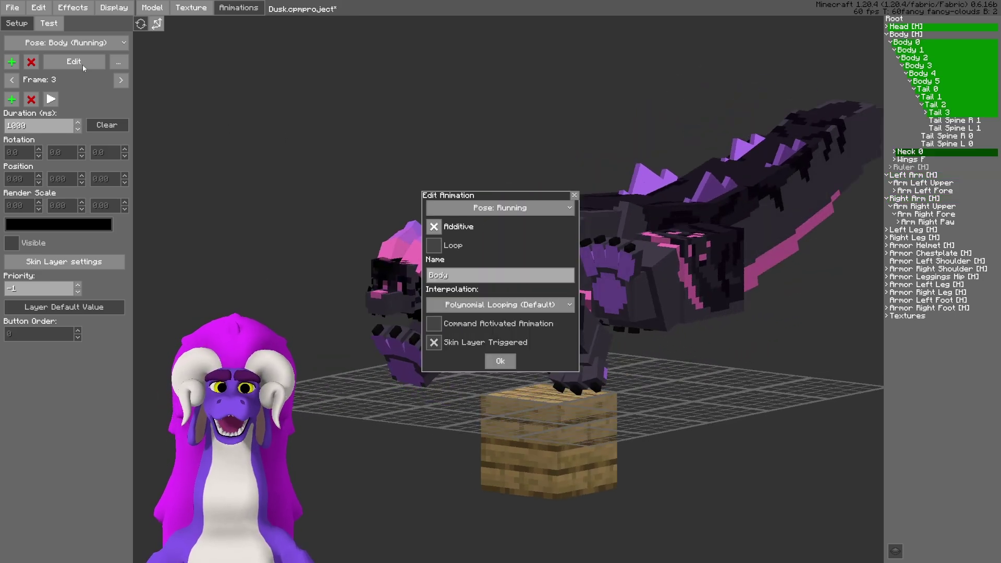
pyautogui.click(575, 195)
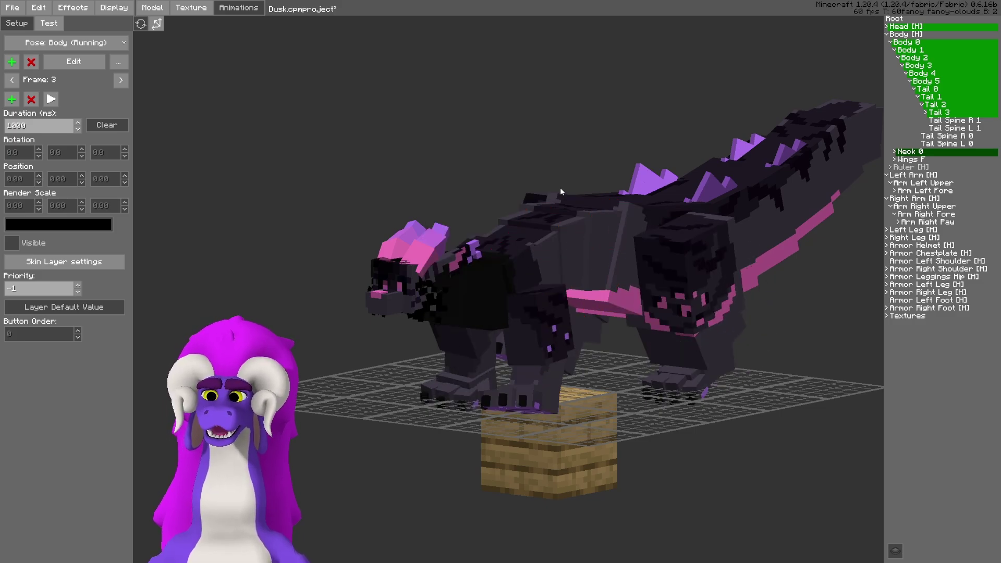
pyautogui.moveTo(460, 138); pyautogui.dragTo(454, 139, button='middle')
pyautogui.scroll(2, 453, 140)
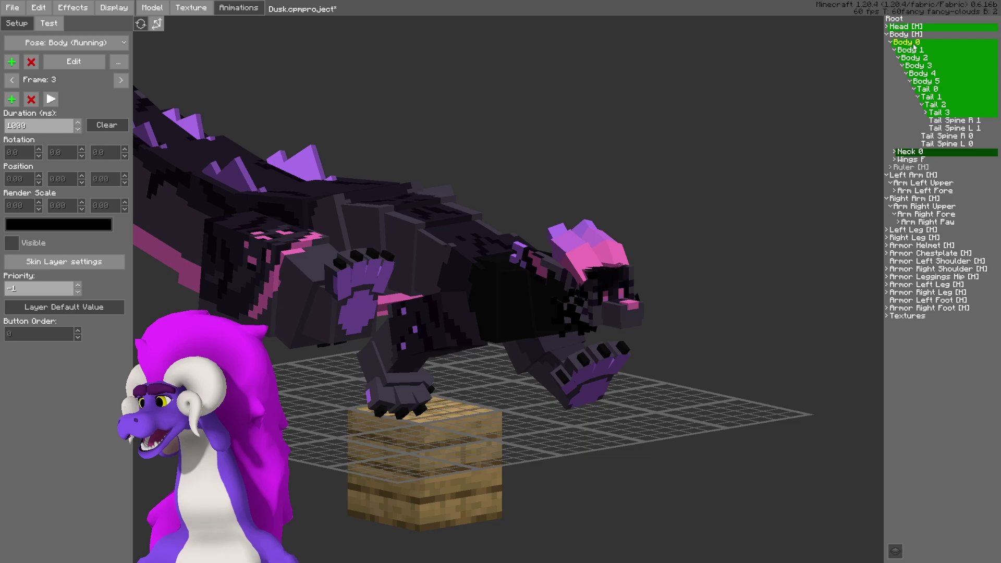
# Select Body 0 in frame 3 and recheck the running animation's Additive option.
pyautogui.click(166, 103)
pyautogui.click(31, 99)
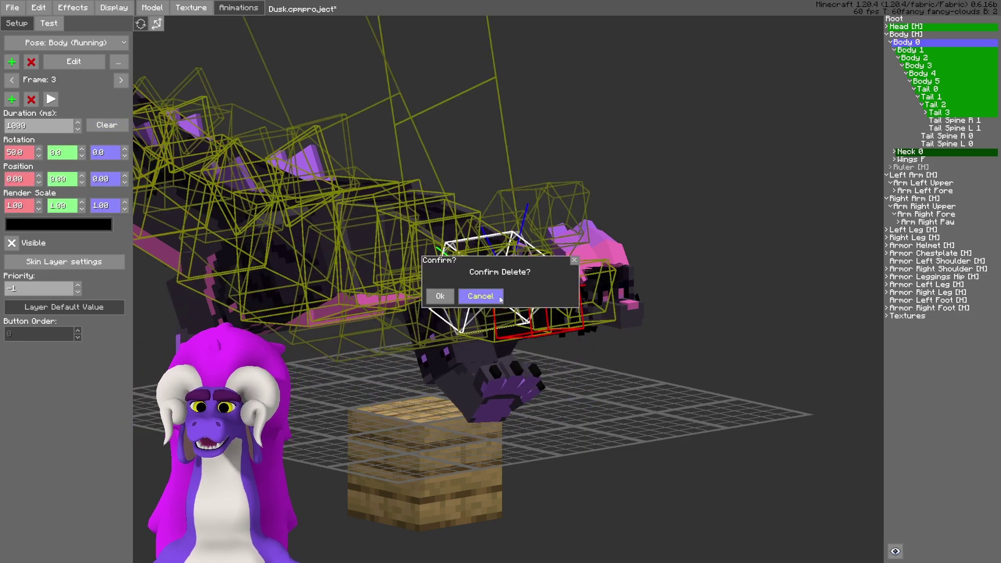
pyautogui.click(438, 296)
pyautogui.click(73, 61)
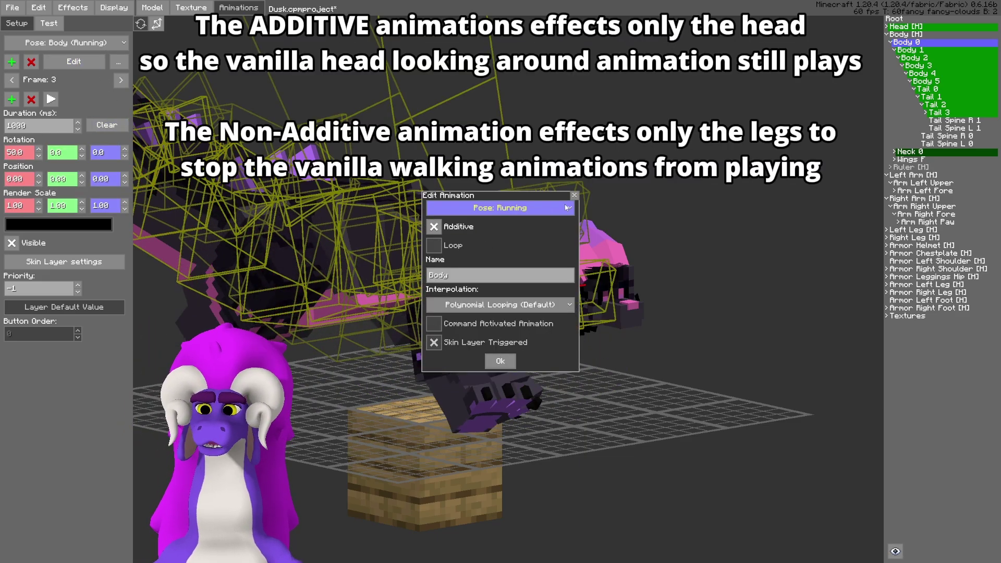
pyautogui.click(574, 196)
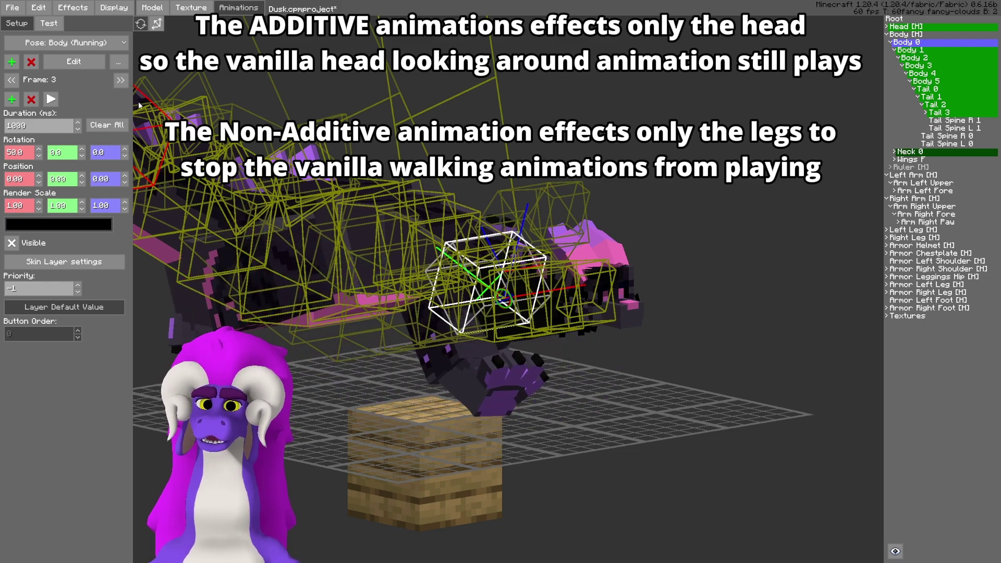
# Clear all keyframe data of Body 0, Body 1 and Body 2 from the additive running animation.
pyautogui.click(438, 297)
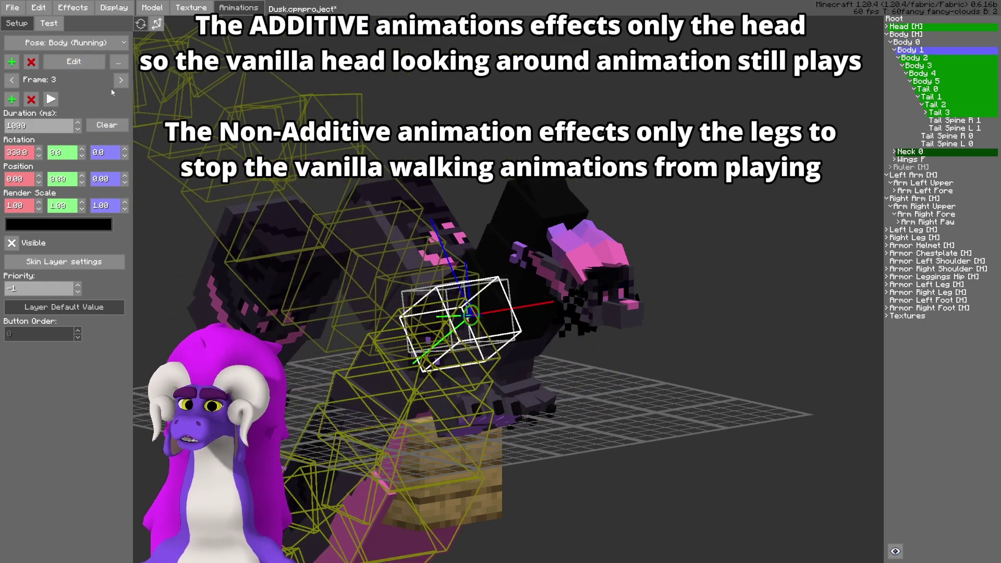
pyautogui.click(441, 298)
pyautogui.click(914, 58)
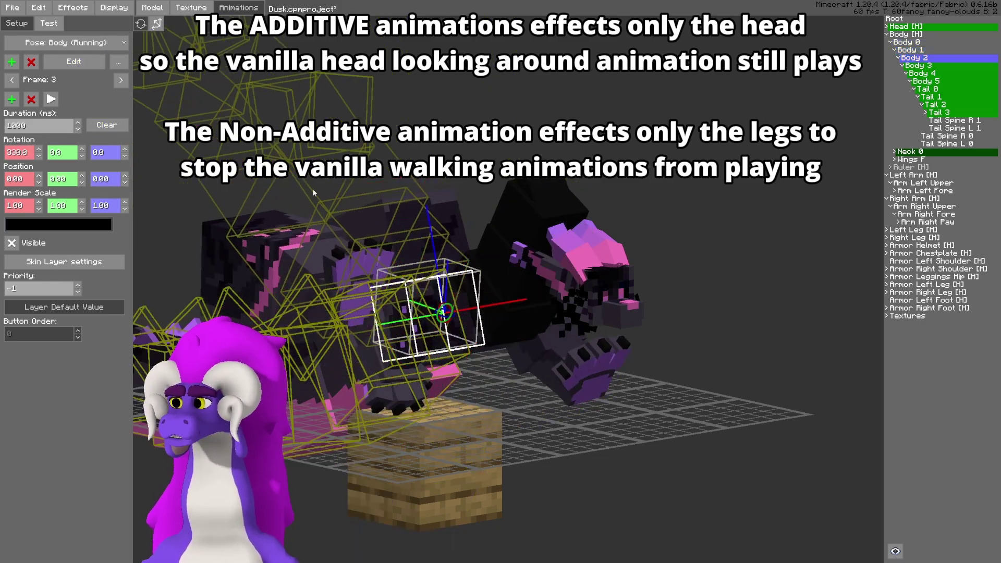
pyautogui.click(107, 125)
pyautogui.click(440, 295)
# Clear all keyframe data of Body 3, Body 4, Body 5, the tail and the neck from the additive running animation.
pyautogui.press('Delete')
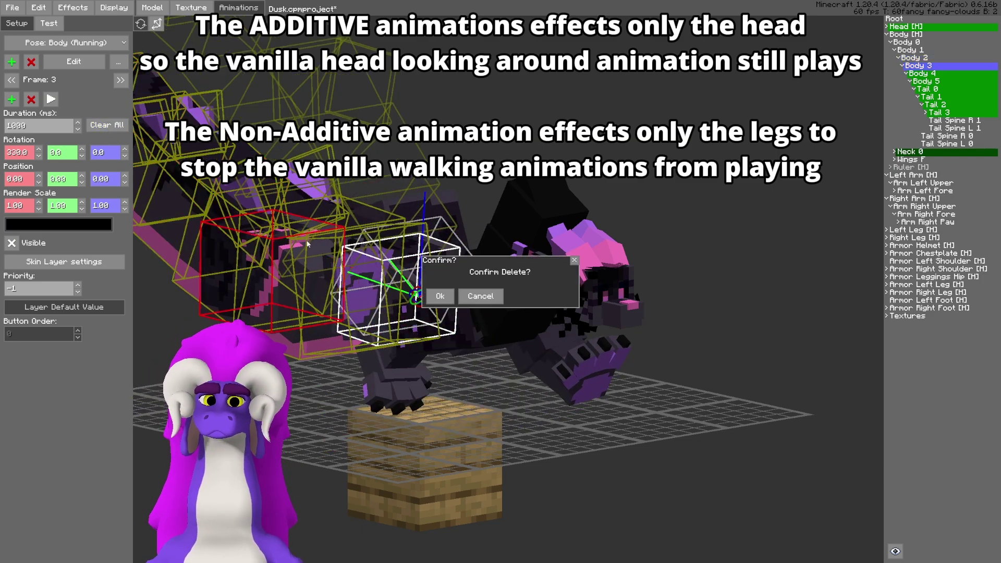
pyautogui.click(440, 296)
pyautogui.click(97, 125)
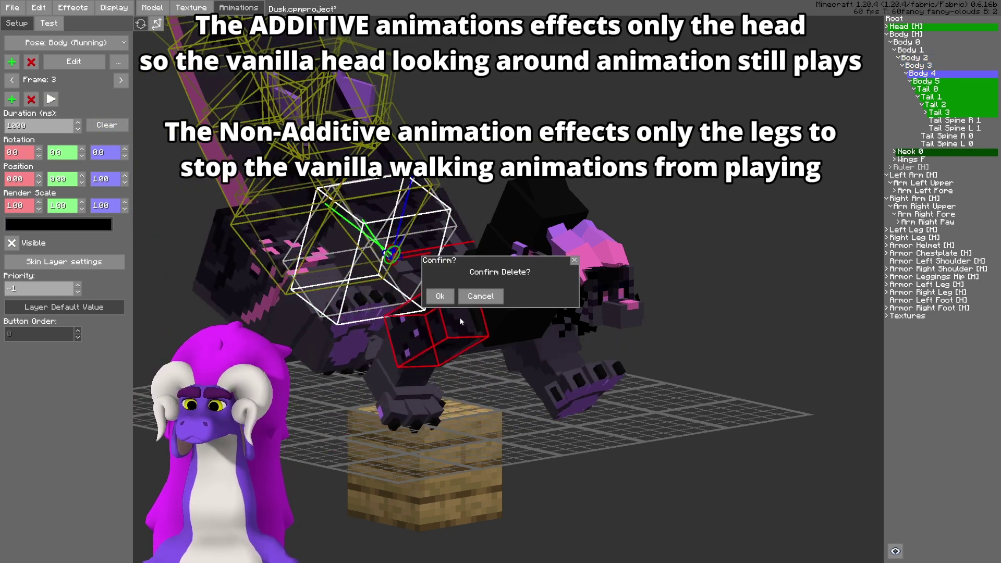
pyautogui.click(439, 296)
pyautogui.press('Delete')
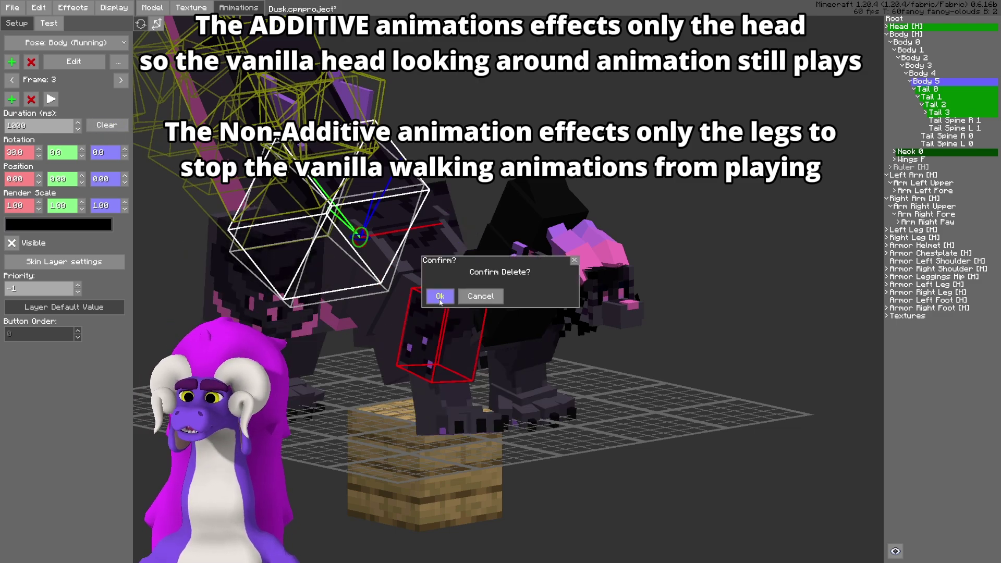
pyautogui.click(440, 298)
pyautogui.press('Delete')
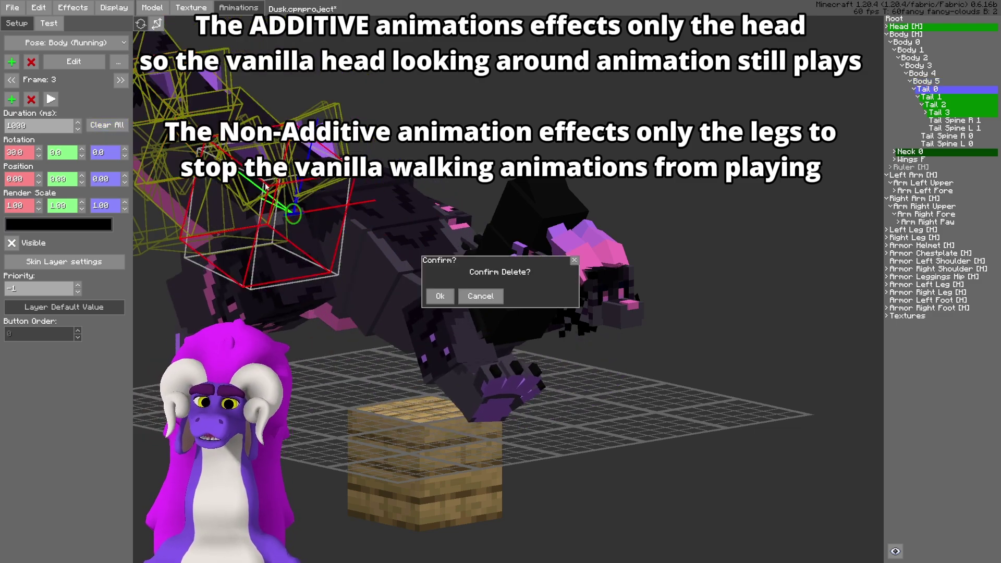
pyautogui.click(440, 296)
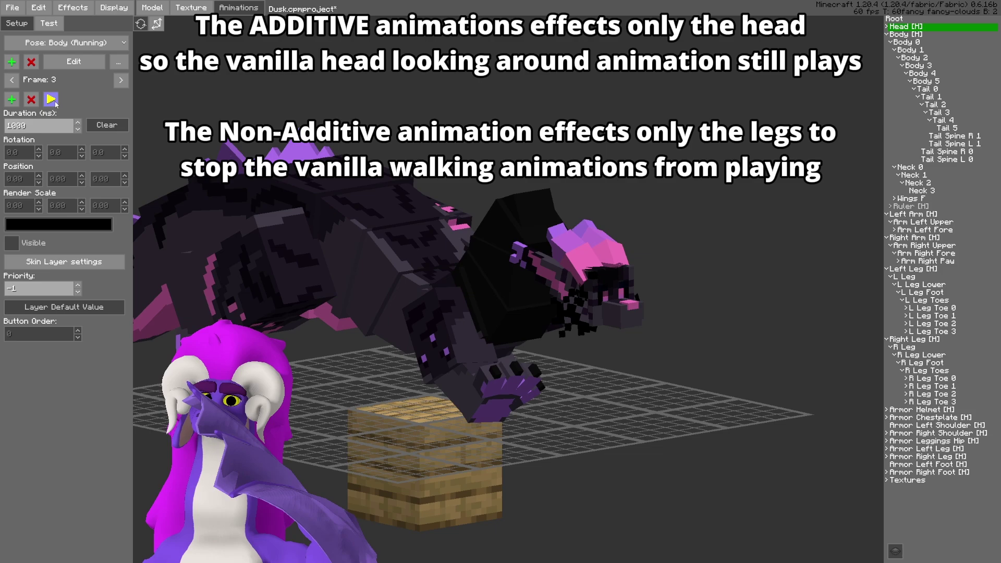
# Preview the additive Body (Running) animation's playback and switch to the non-additive Body (Running) animation.
pyautogui.click(51, 99)
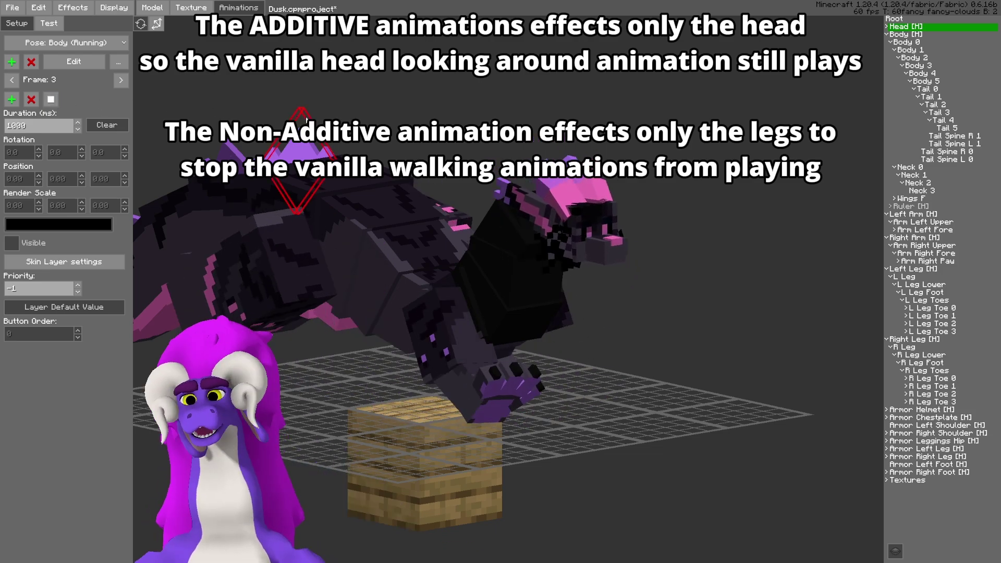
pyautogui.click(50, 99)
pyautogui.click(74, 43)
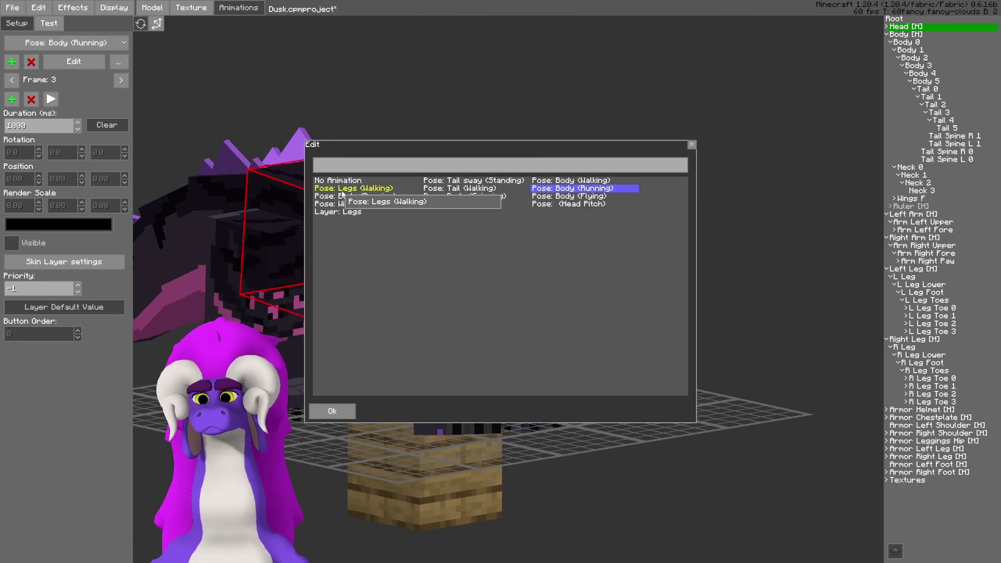
pyautogui.click(327, 413)
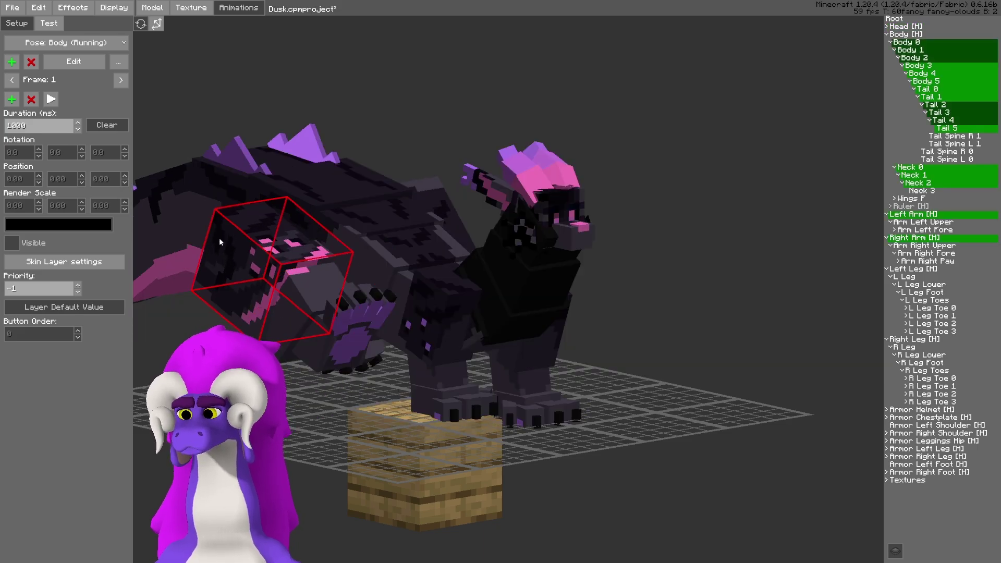
# Check the non-additive running animation's settings, select the Head part and preview the animation's playback.
pyautogui.click(86, 62)
pyautogui.click(574, 196)
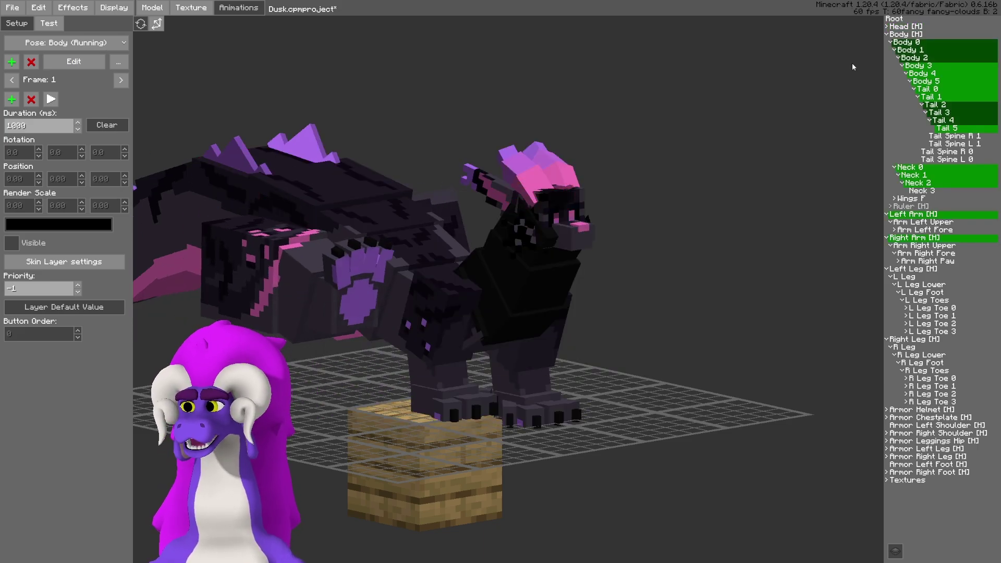
pyautogui.click(906, 26)
pyautogui.click(51, 100)
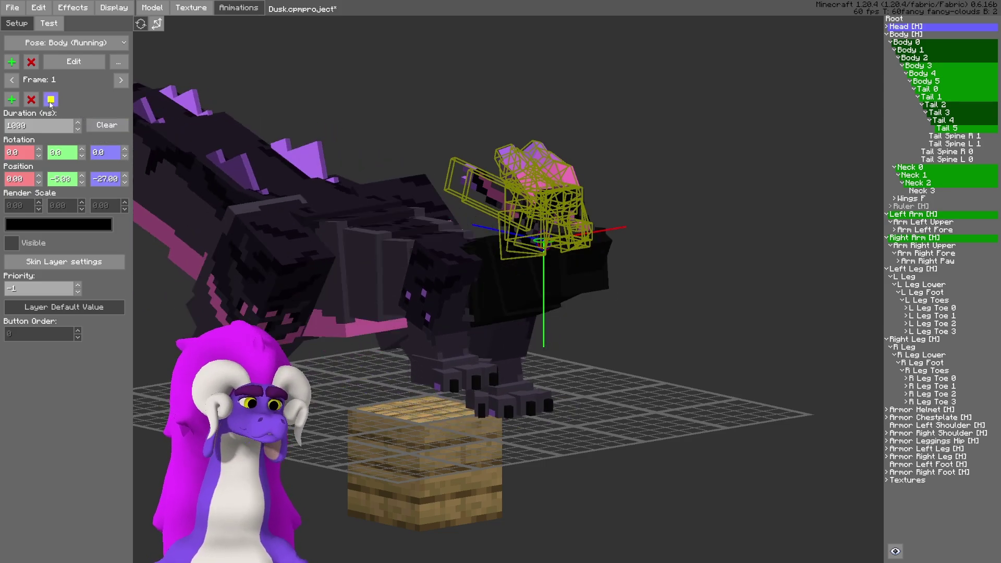
pyautogui.click(50, 100)
pyautogui.click(51, 100)
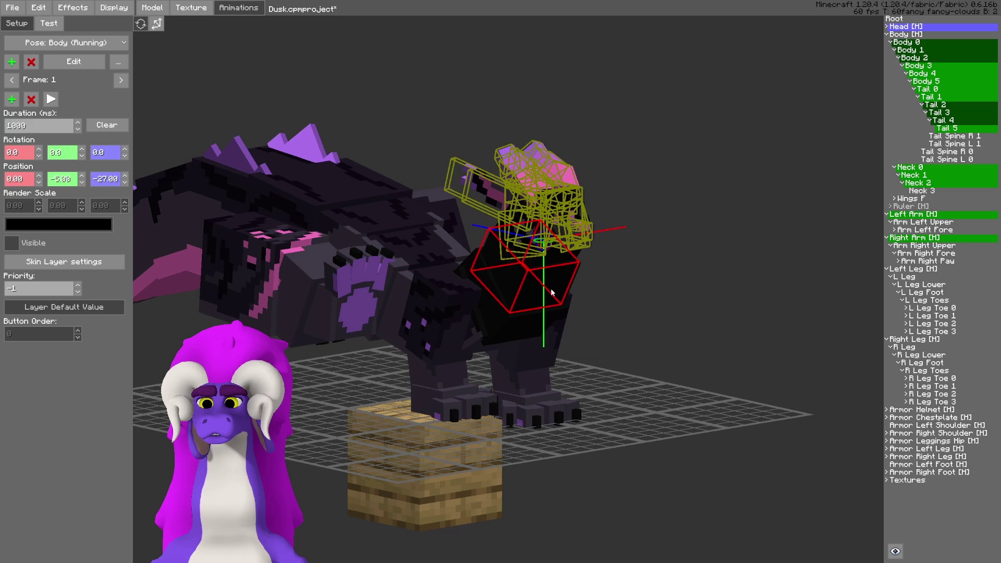
# Switch back to the additive Body (Running) animation and preview its playback for comparison.
pyautogui.keyDown('shift'); pyautogui.moveTo(599, 263); pyautogui.dragTo(628, 259, button='middle'); pyautogui.keyUp('shift')
pyautogui.click(70, 44)
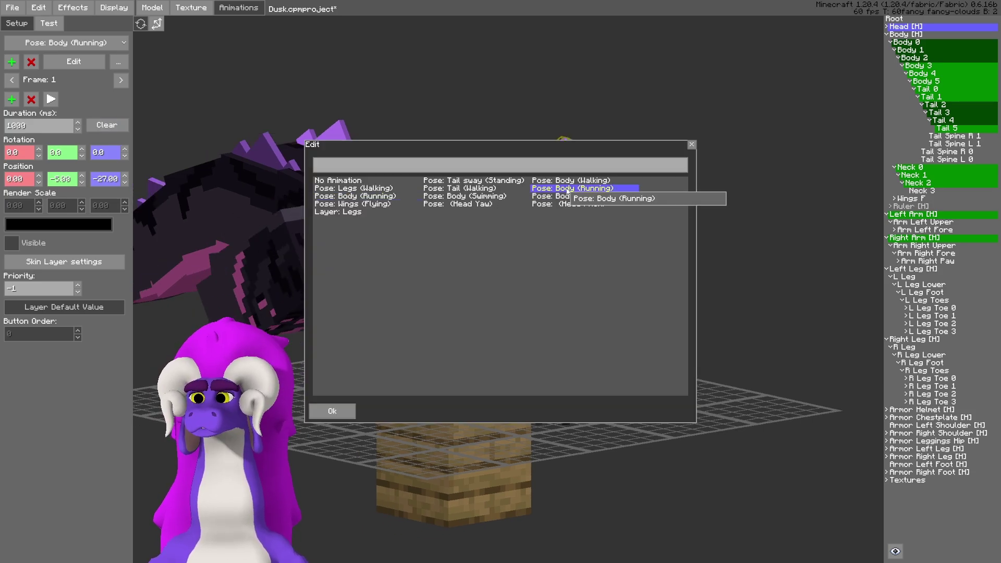
pyautogui.click(332, 411)
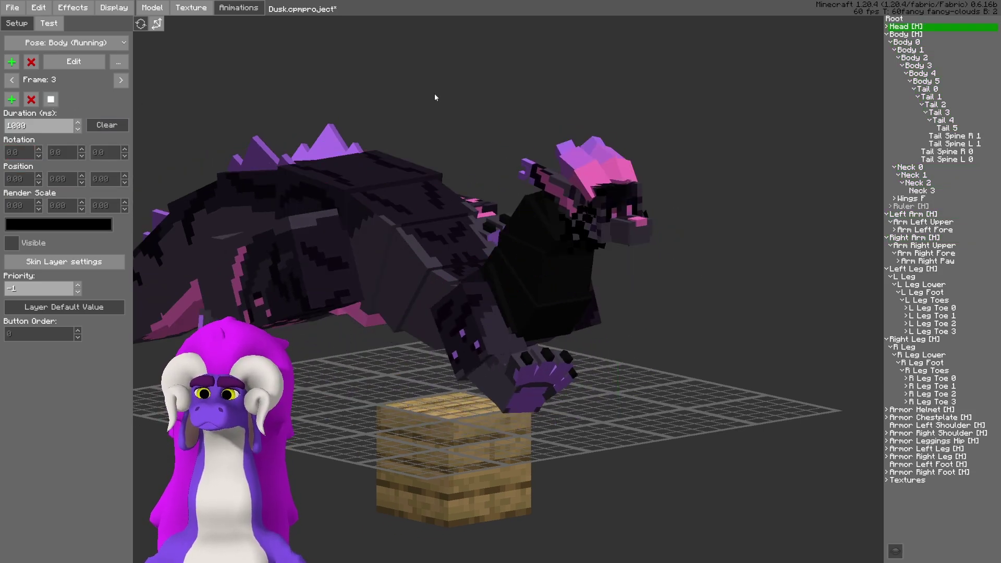
pyautogui.click(50, 99)
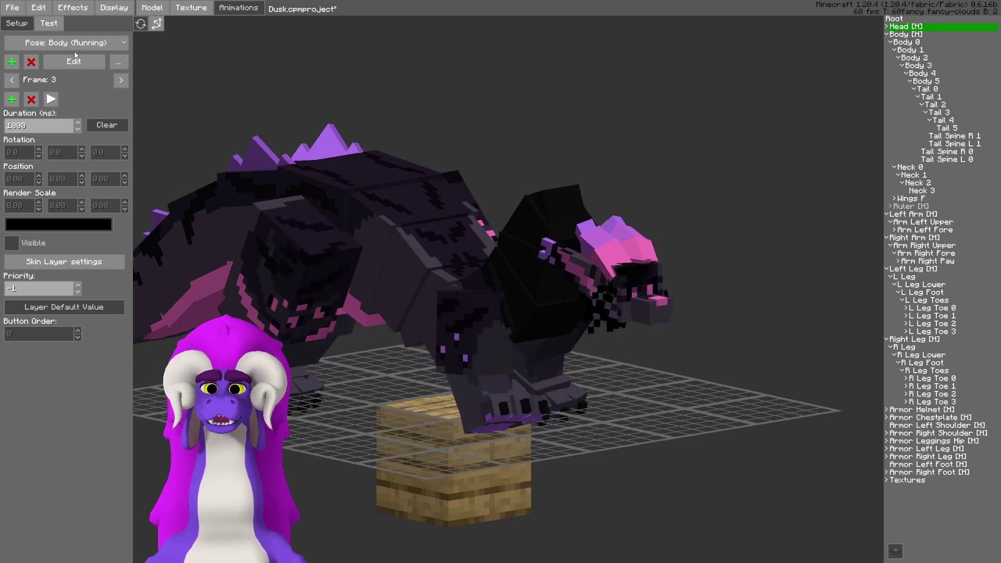
# Leave the model editor for the Minecraft world and view the dragon from the front in third person.
pyautogui.click(12, 7)
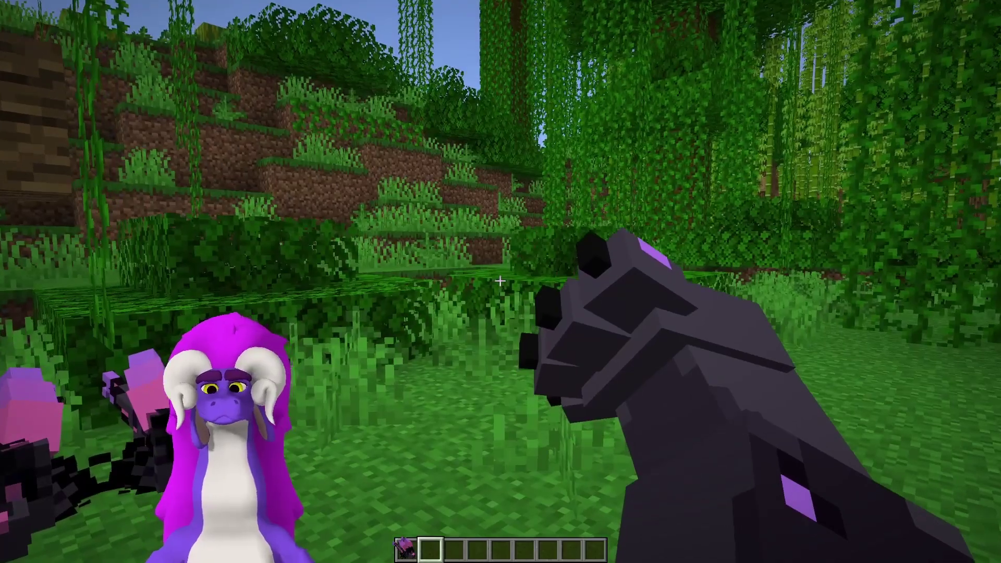
pyautogui.press('F5')
pyautogui.press('F5')
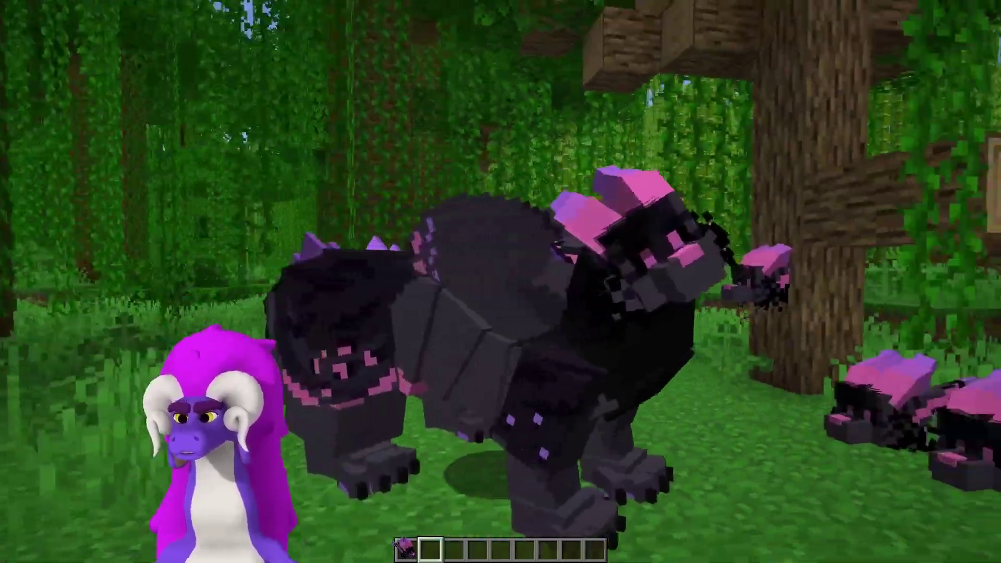